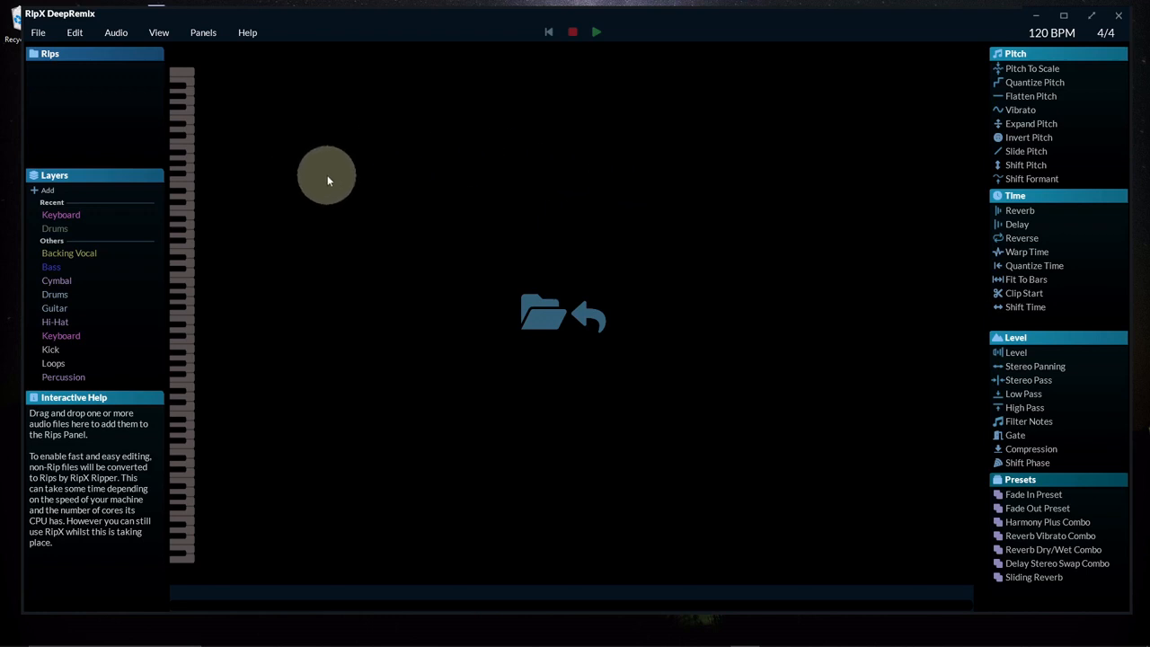
pyautogui.click(38, 34)
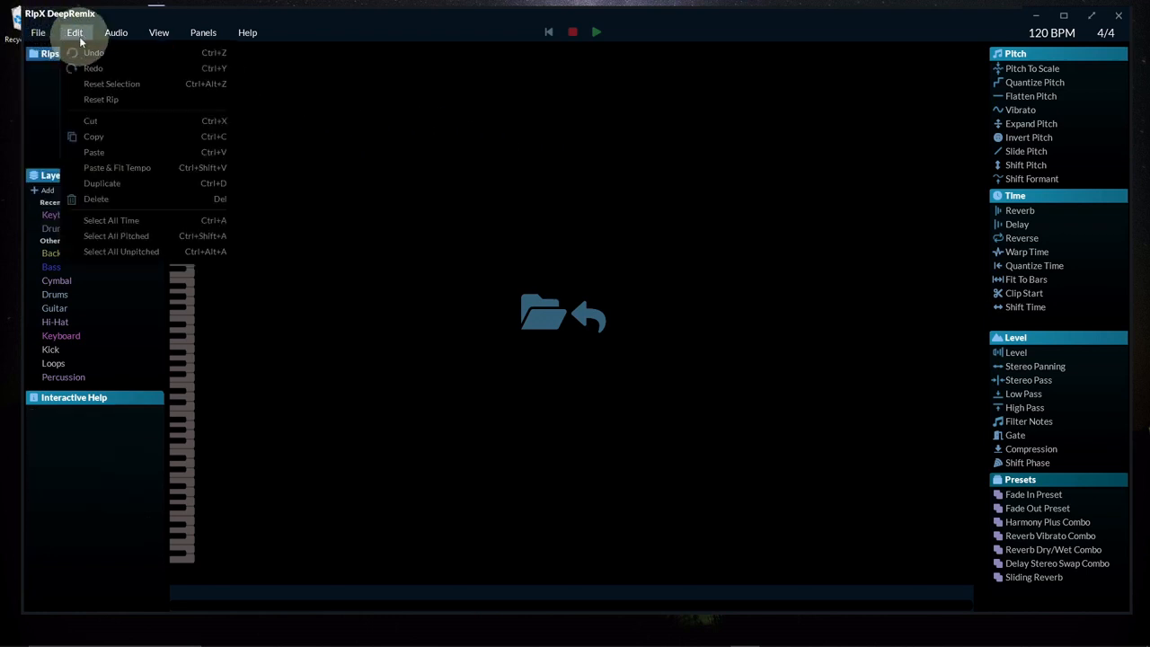
pyautogui.click(77, 35)
pyautogui.click(76, 31)
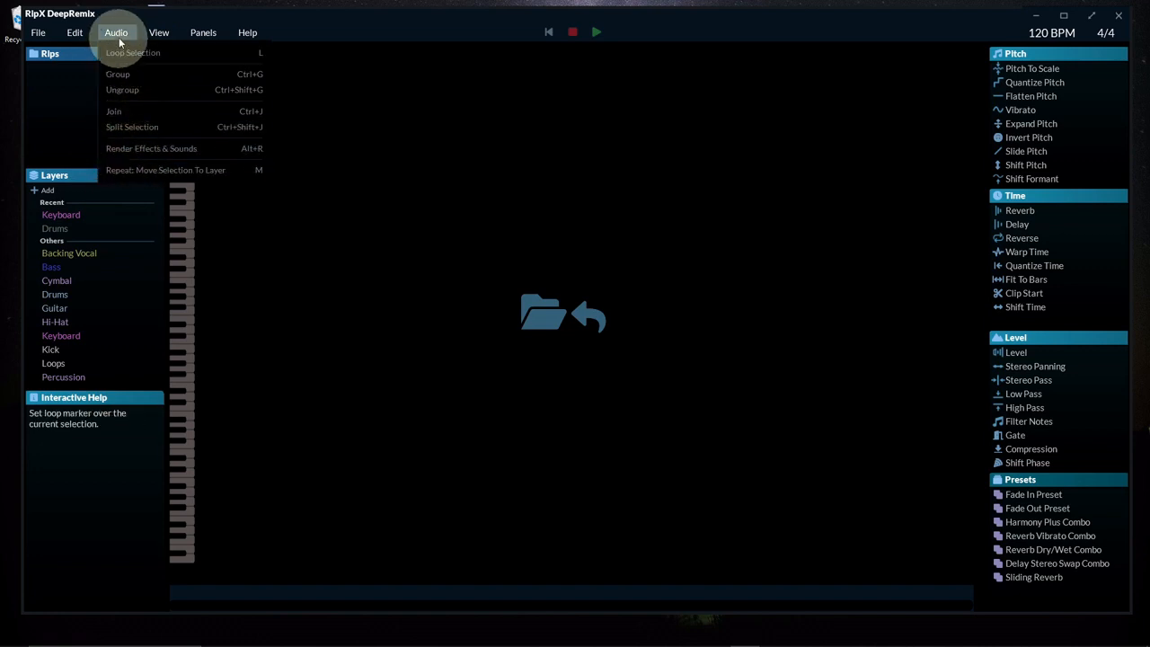
# Hide the timeline and show it again
pyautogui.click(158, 34)
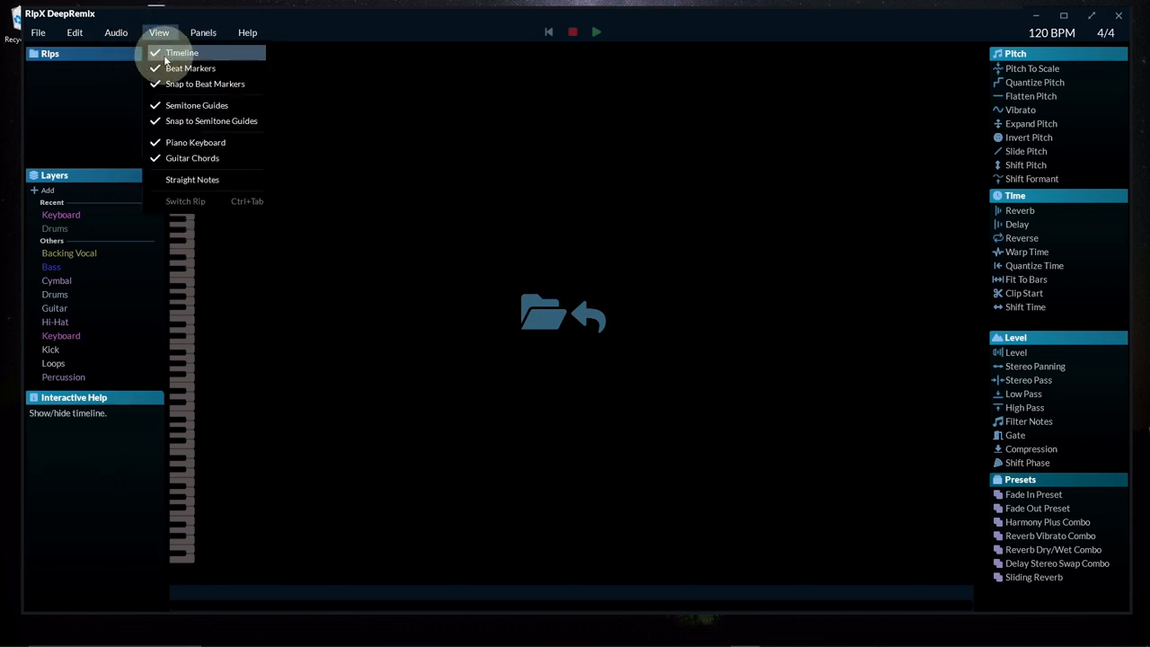
pyautogui.click(164, 56)
pyautogui.click(158, 32)
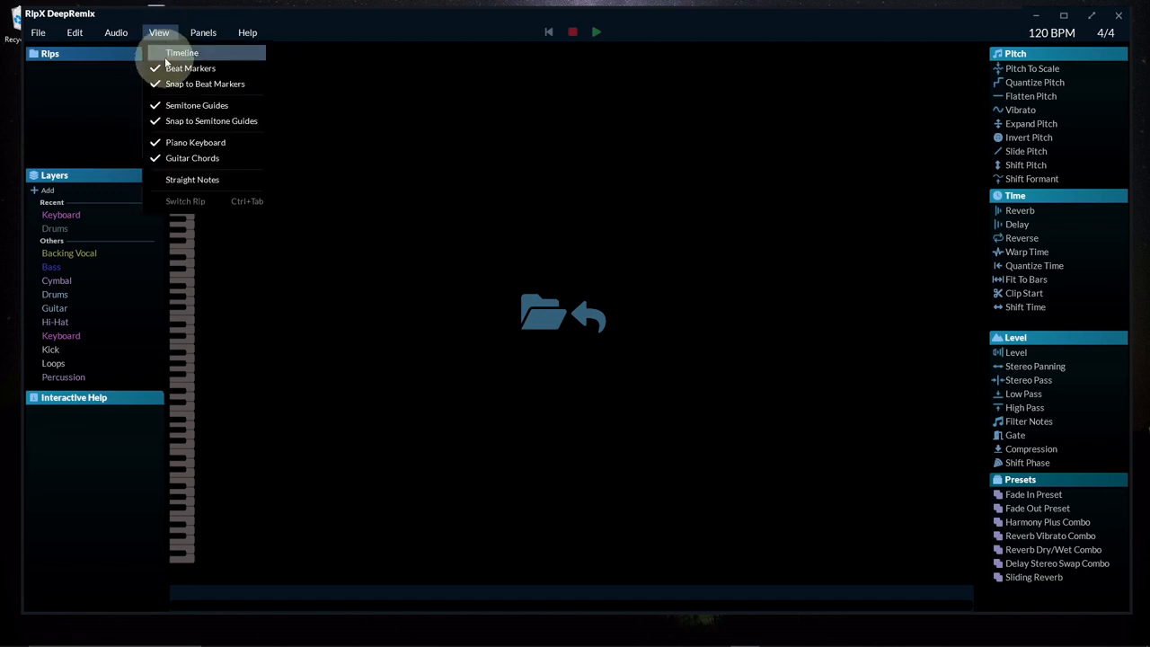
pyautogui.click(165, 55)
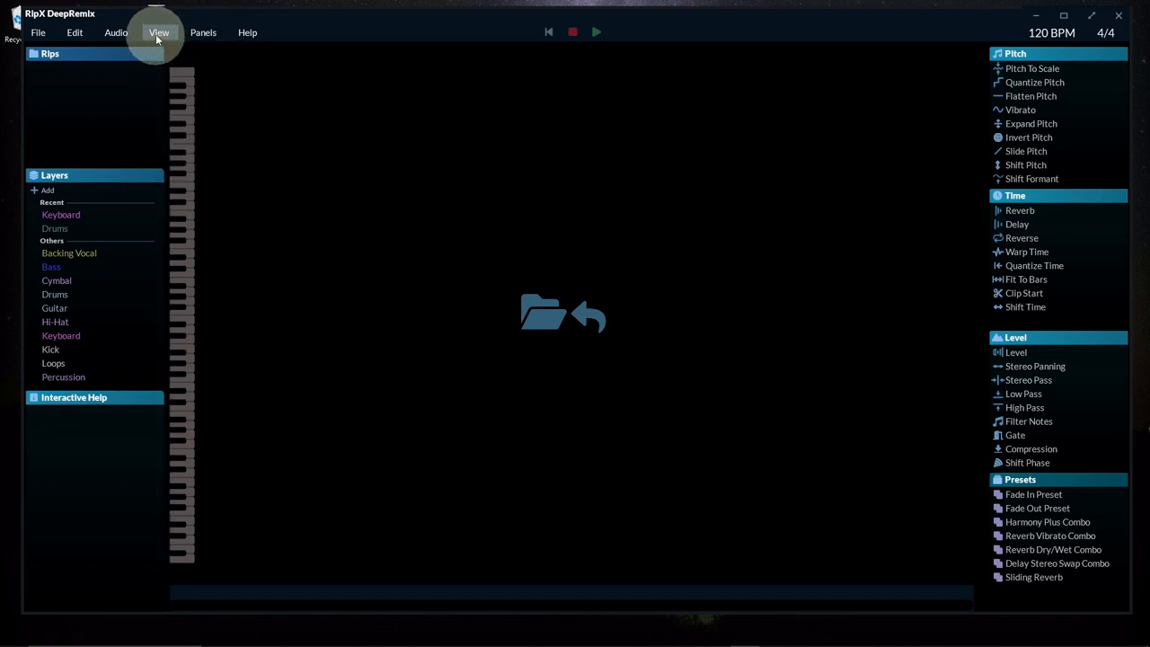
pyautogui.click(156, 34)
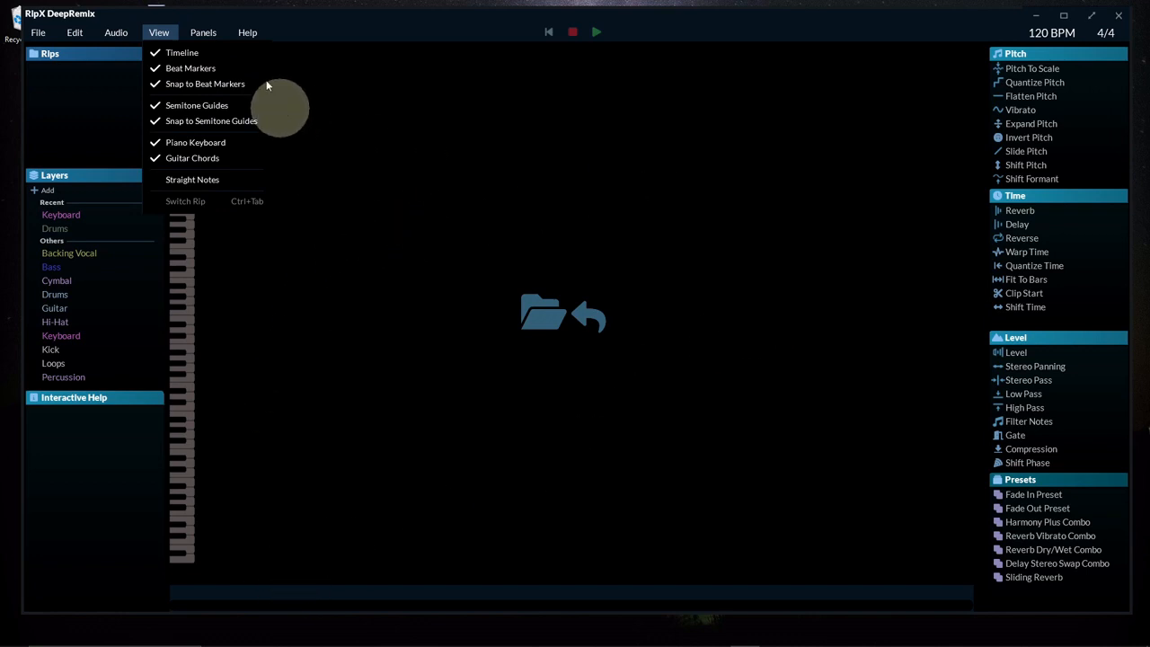
pyautogui.moveTo(201, 33)
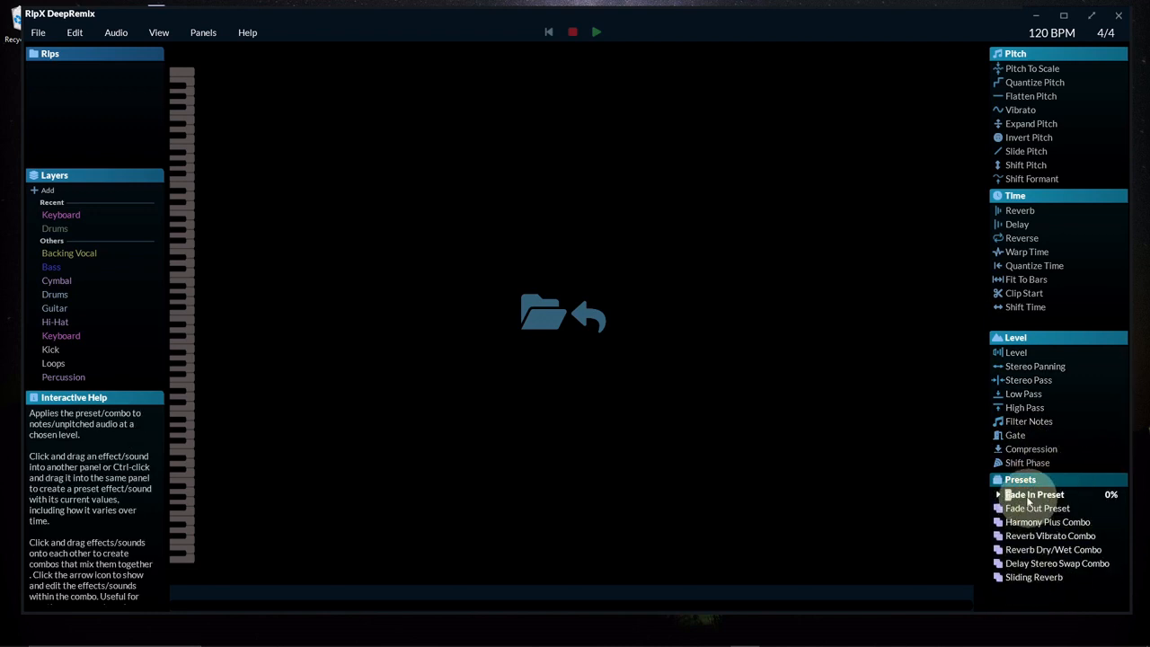
pyautogui.click(247, 33)
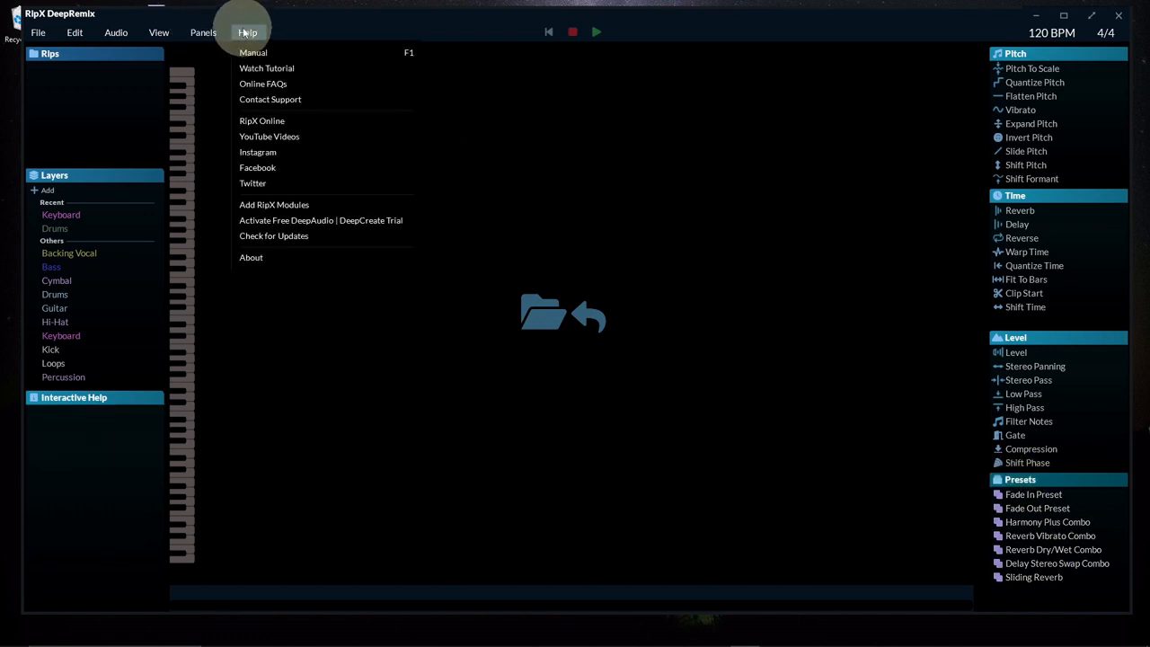
pyautogui.click(730, 39)
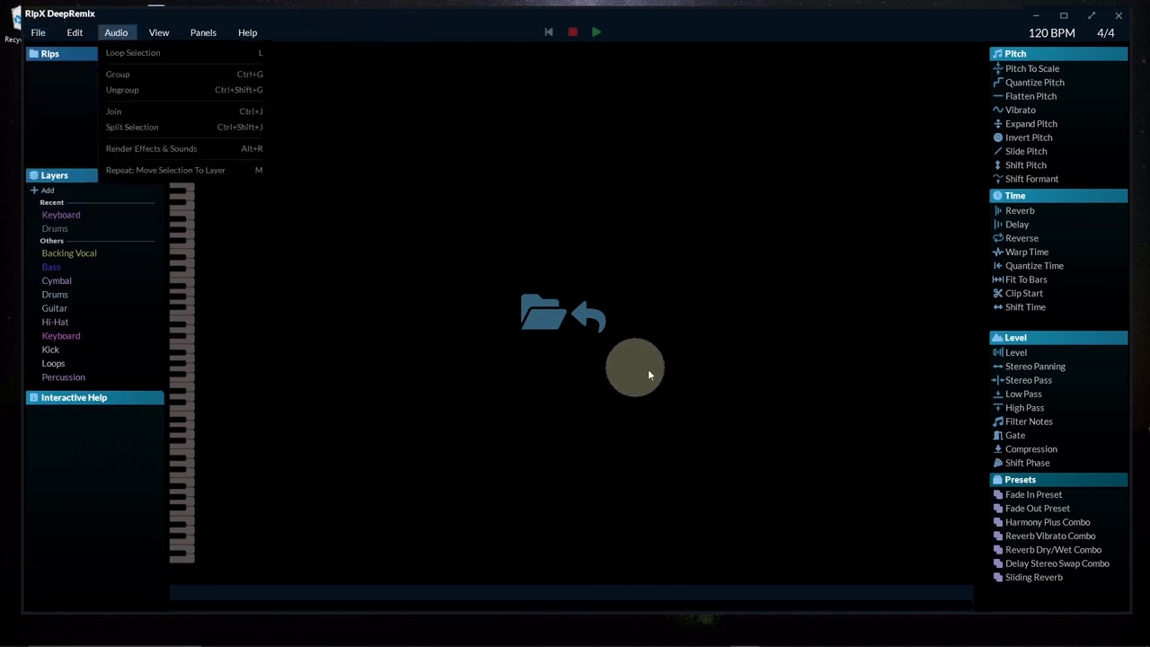
pyautogui.click(542, 319)
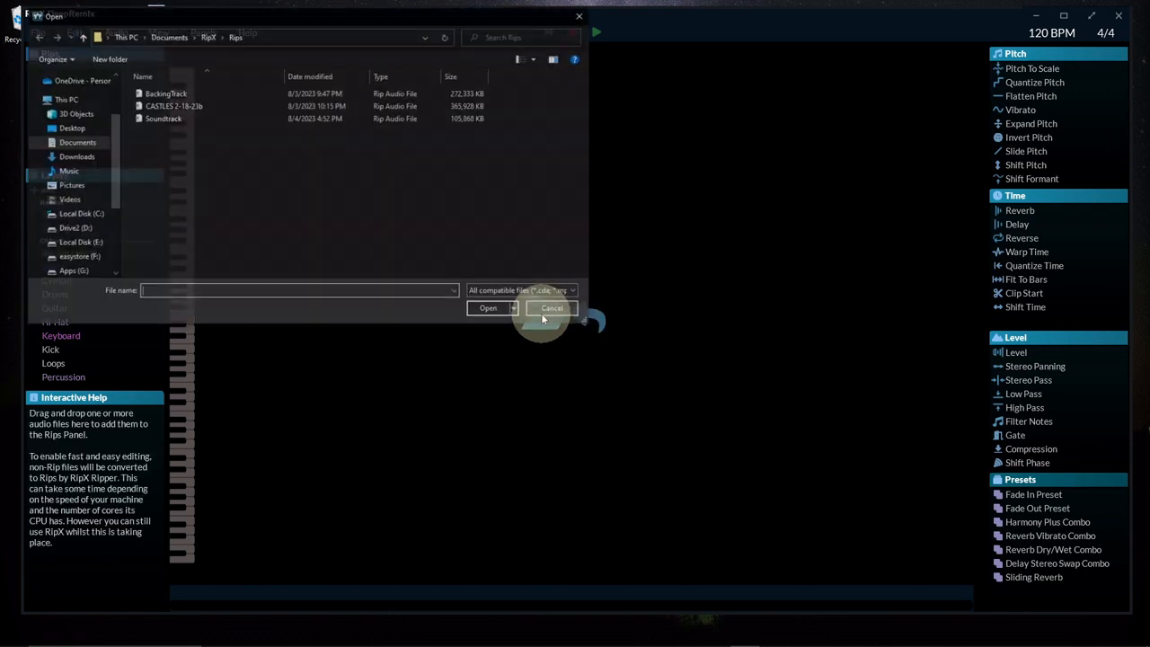
pyautogui.click(582, 16)
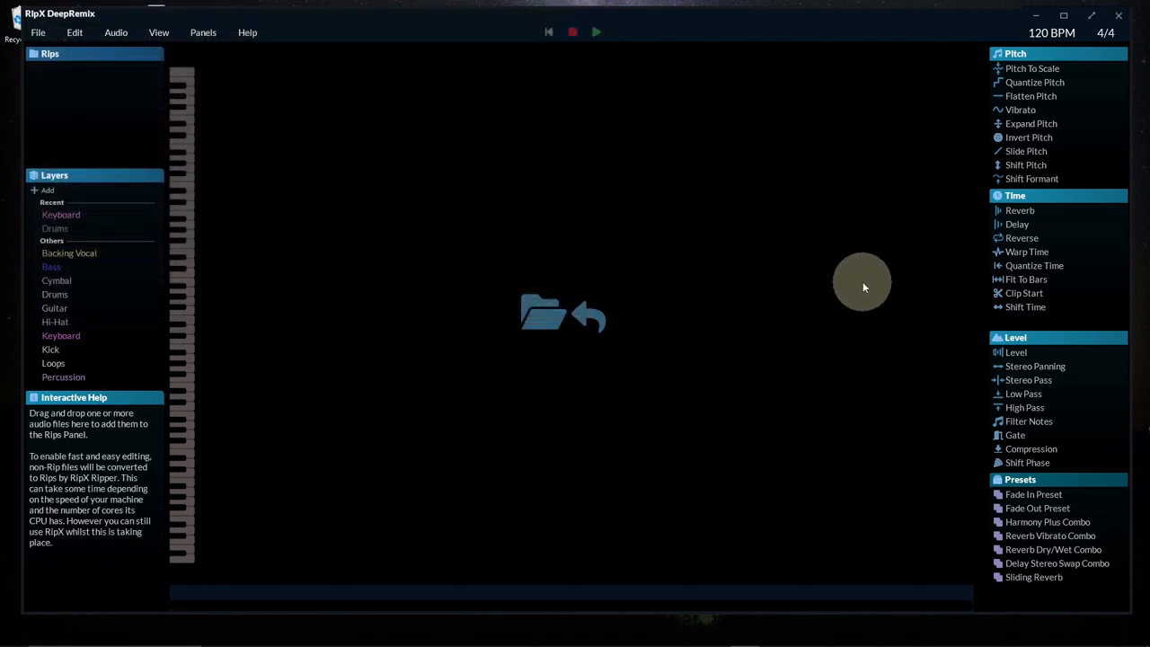
# Switch to File Explorer and add the Soundtrack file from the Music folder to the RipX workspace
pyautogui.moveTo(338, 643)
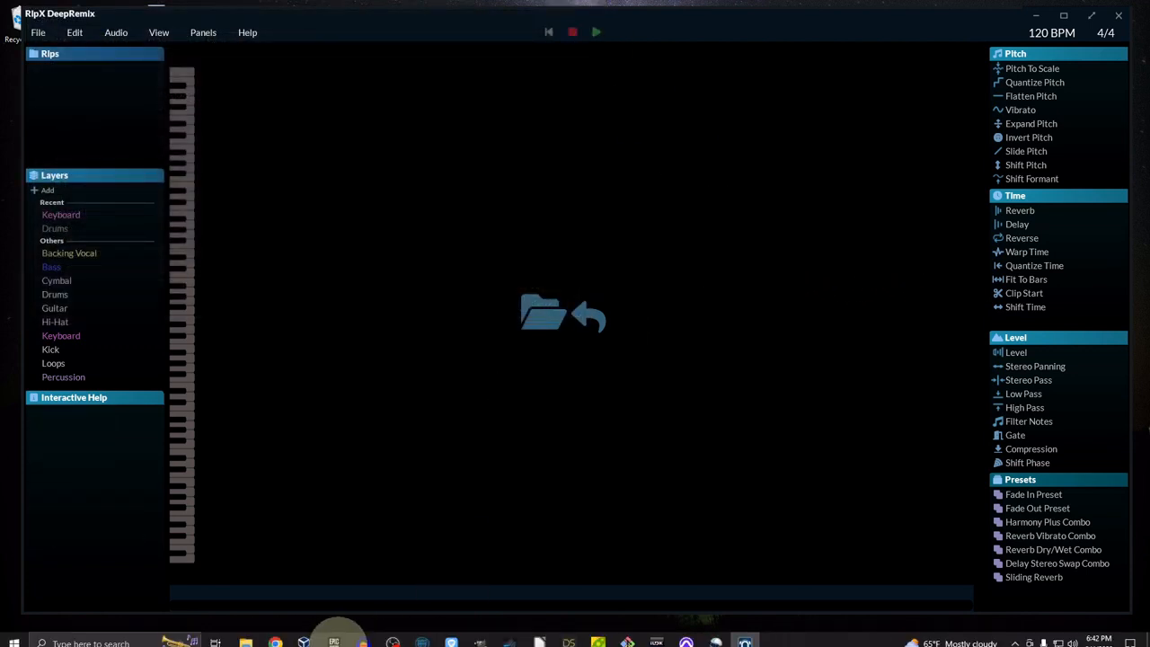
pyautogui.click(245, 635)
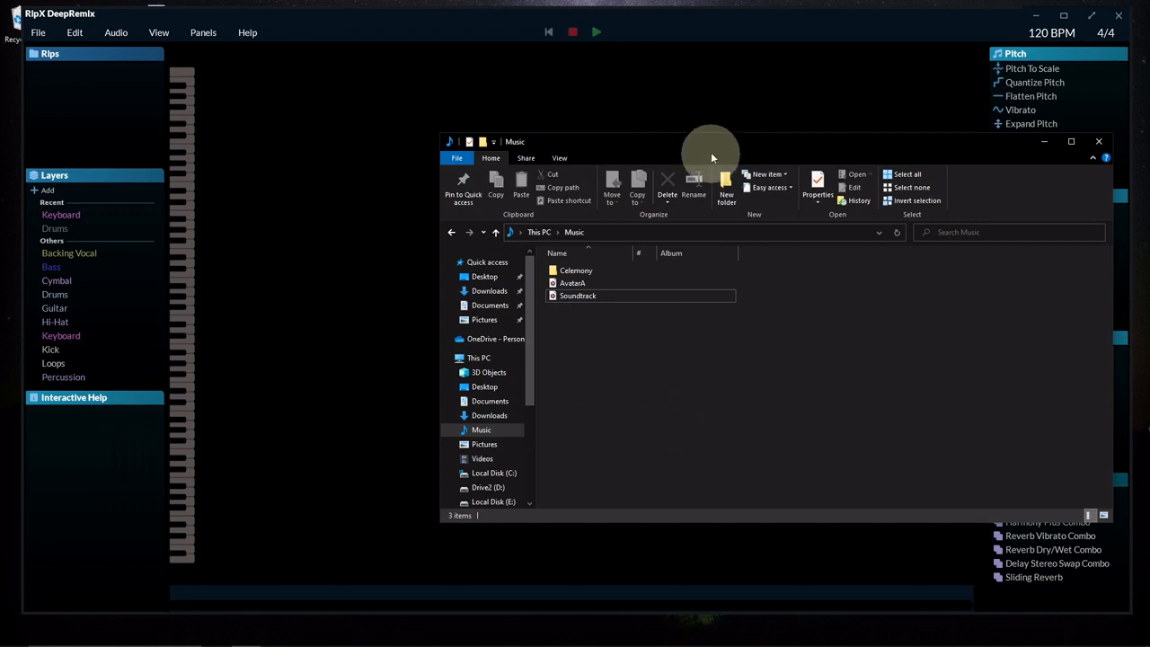
pyautogui.moveTo(710, 152); pyautogui.dragTo(839, 78)
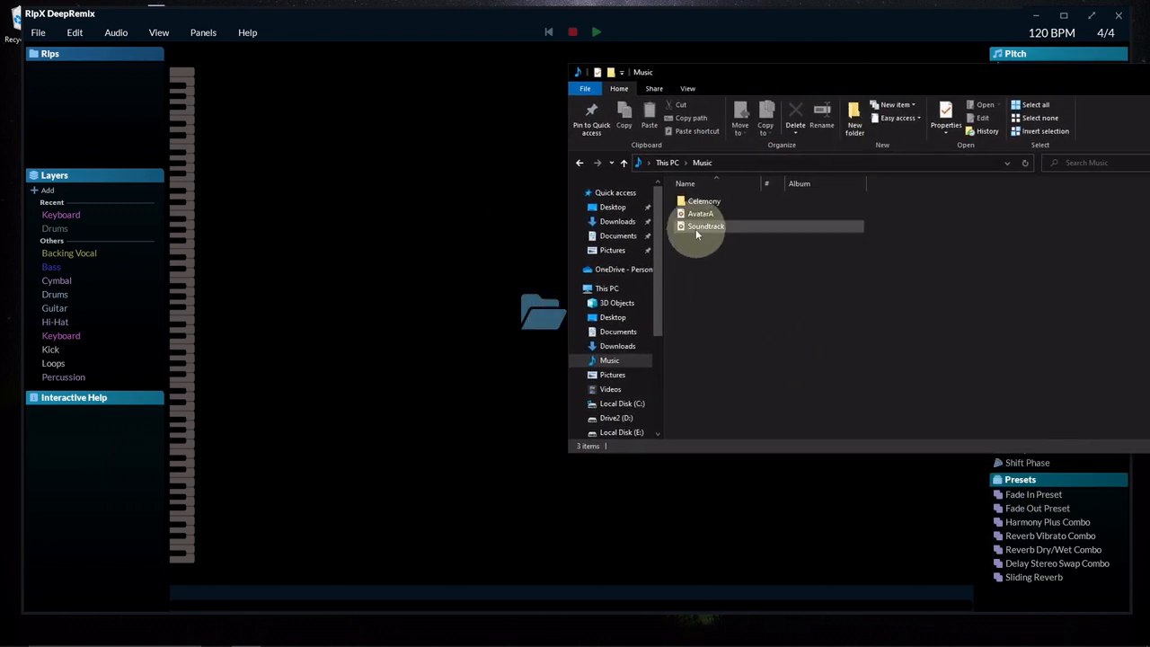
pyautogui.moveTo(693, 226); pyautogui.dragTo(476, 282)
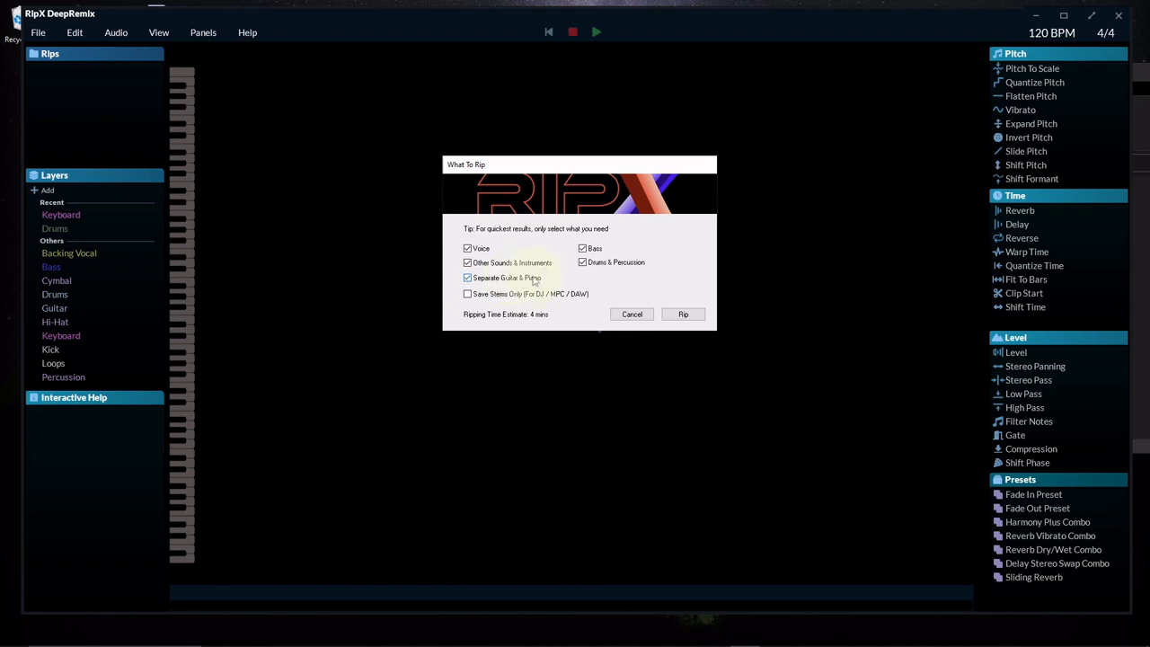
# Try rip options that keep only Voice selected, with Save Stems Only enabled
pyautogui.click(468, 281)
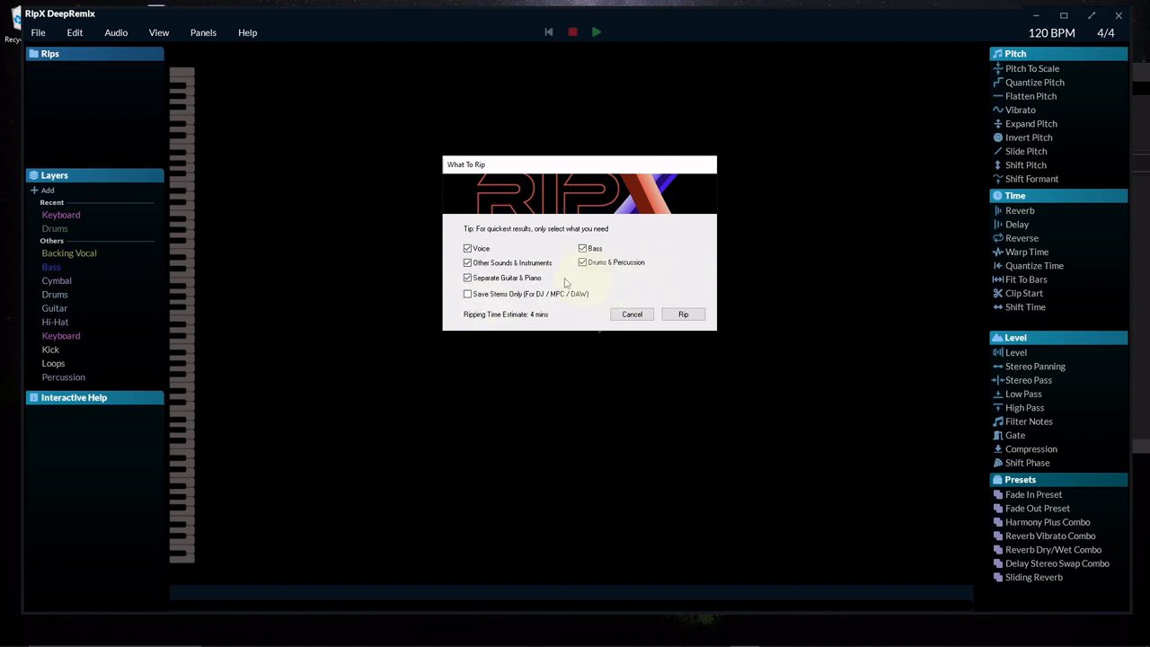
pyautogui.click(467, 299)
pyautogui.click(466, 278)
pyautogui.click(467, 278)
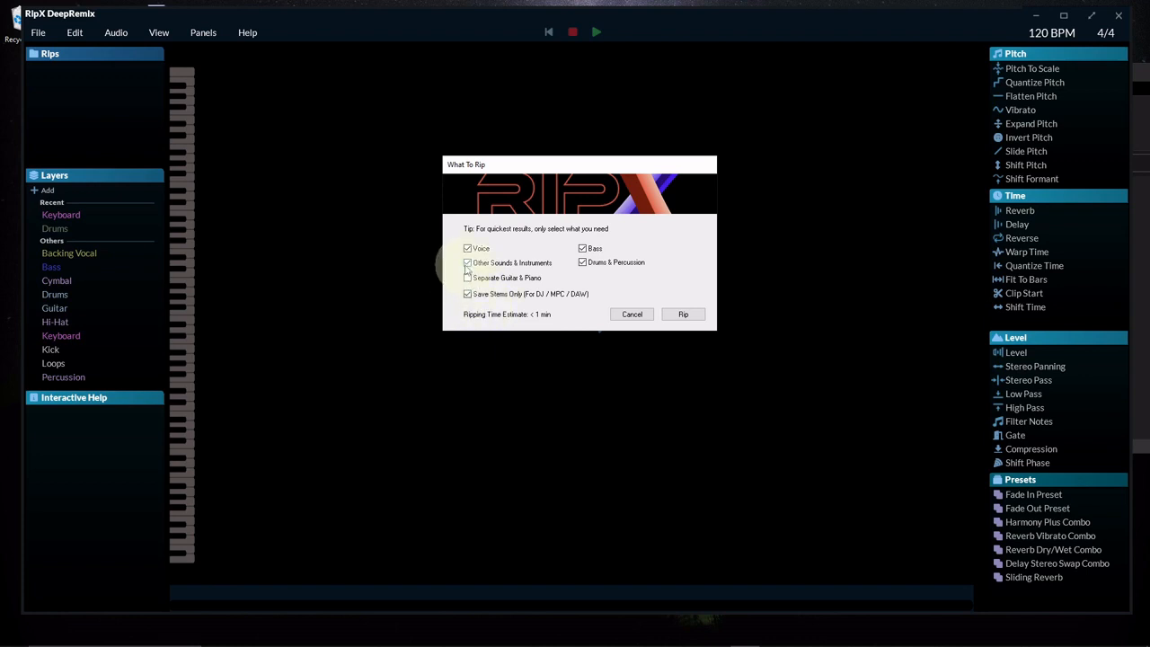
pyautogui.click(467, 263)
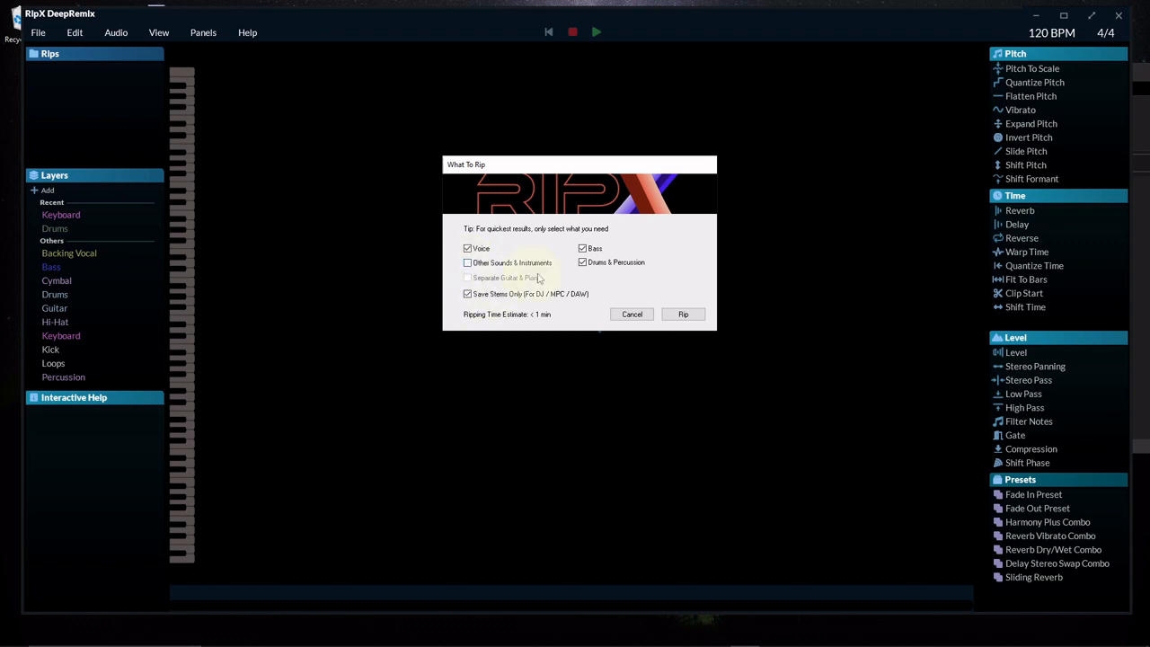
pyautogui.click(582, 262)
pyautogui.click(582, 248)
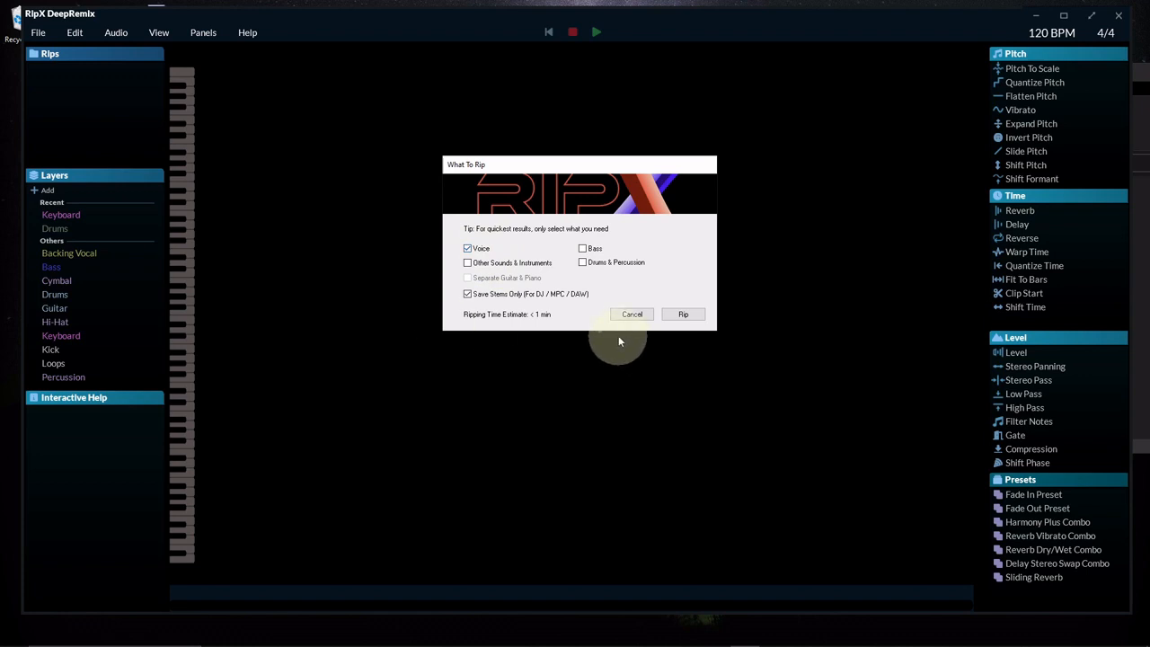
# Turn off Save Stems Only, select Bass, Drums & Percussion, Other Sounds & Instruments and Separate Guitar & Piano, and start the rip
pyautogui.click(467, 294)
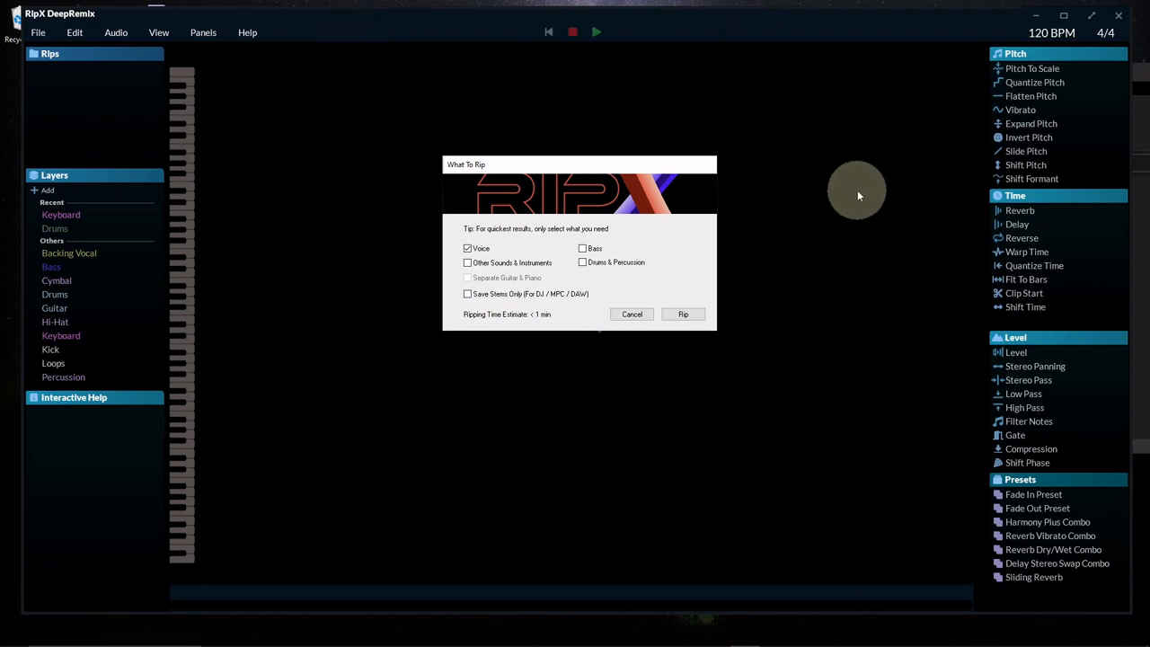
pyautogui.click(583, 249)
pyautogui.click(583, 262)
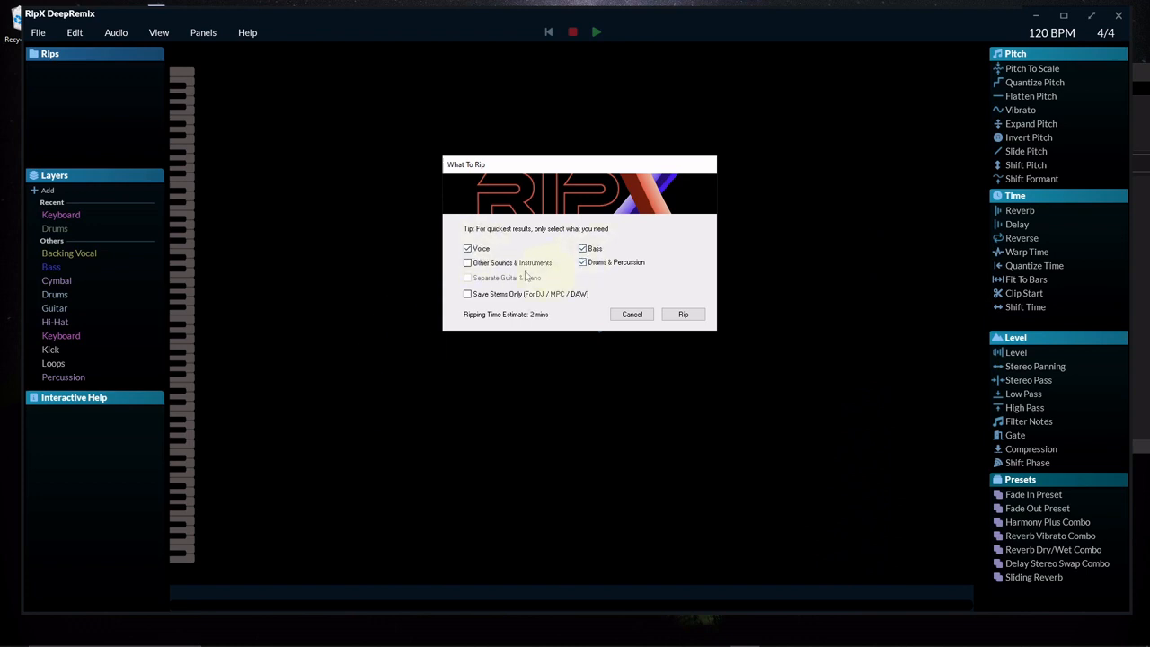
pyautogui.click(470, 264)
pyautogui.click(467, 279)
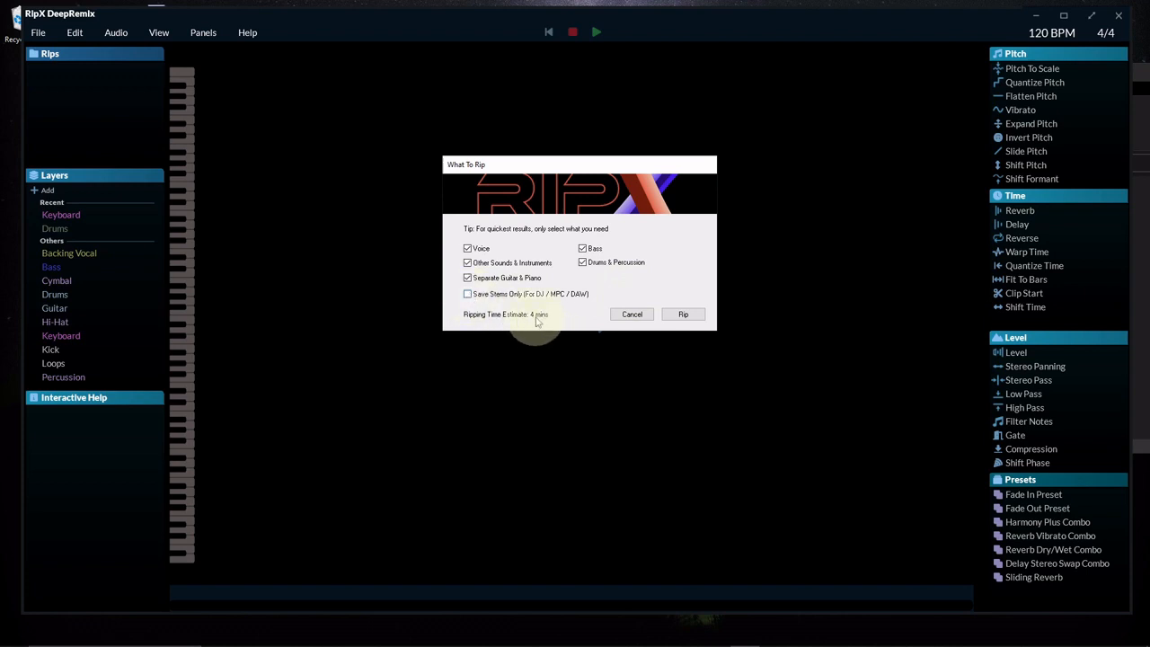
pyautogui.click(468, 296)
pyautogui.click(467, 294)
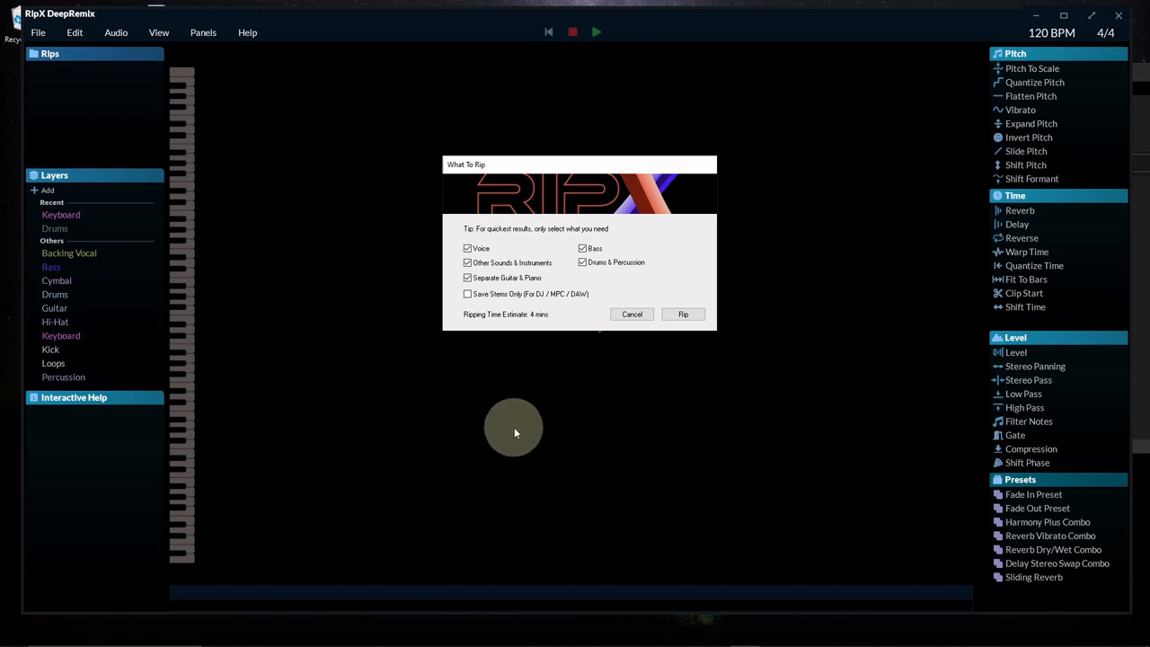
pyautogui.click(684, 316)
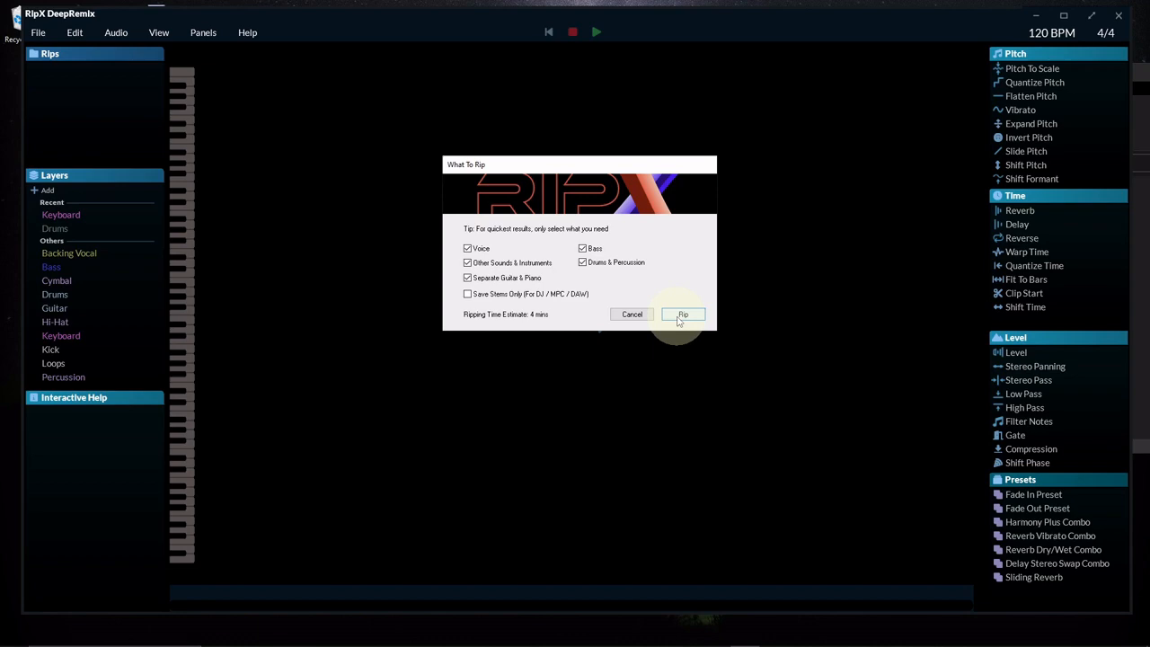
pyautogui.click(682, 317)
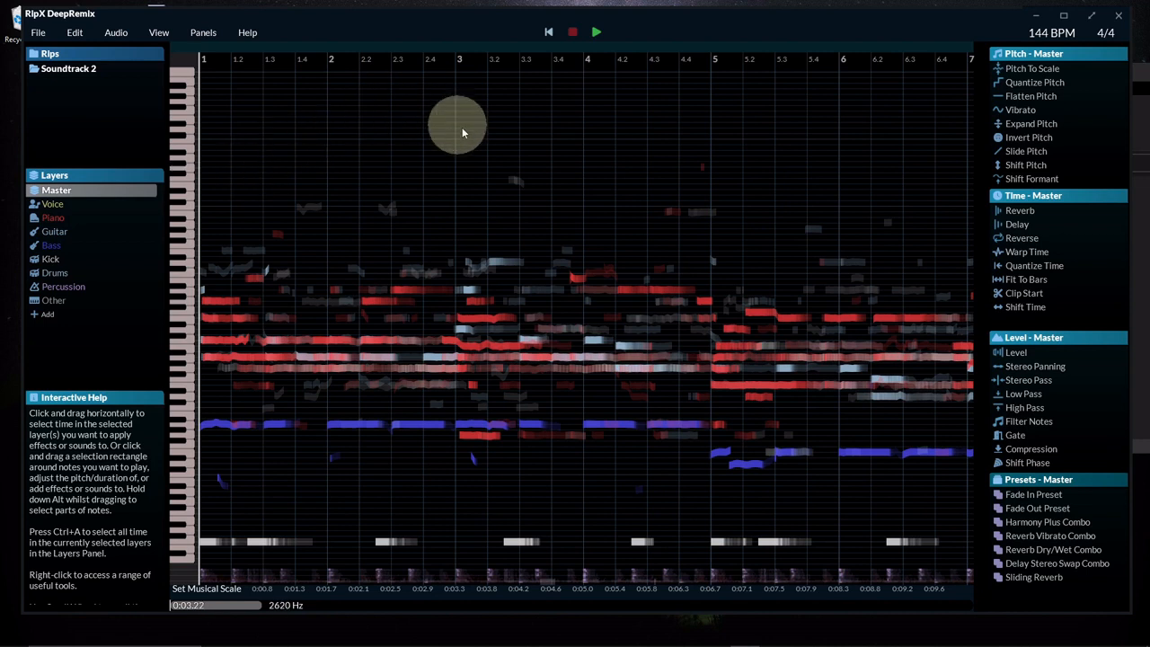
# Play the ripped Soundtrack 2 with all layers, pause it, and return the playhead to the start
pyautogui.click(596, 33)
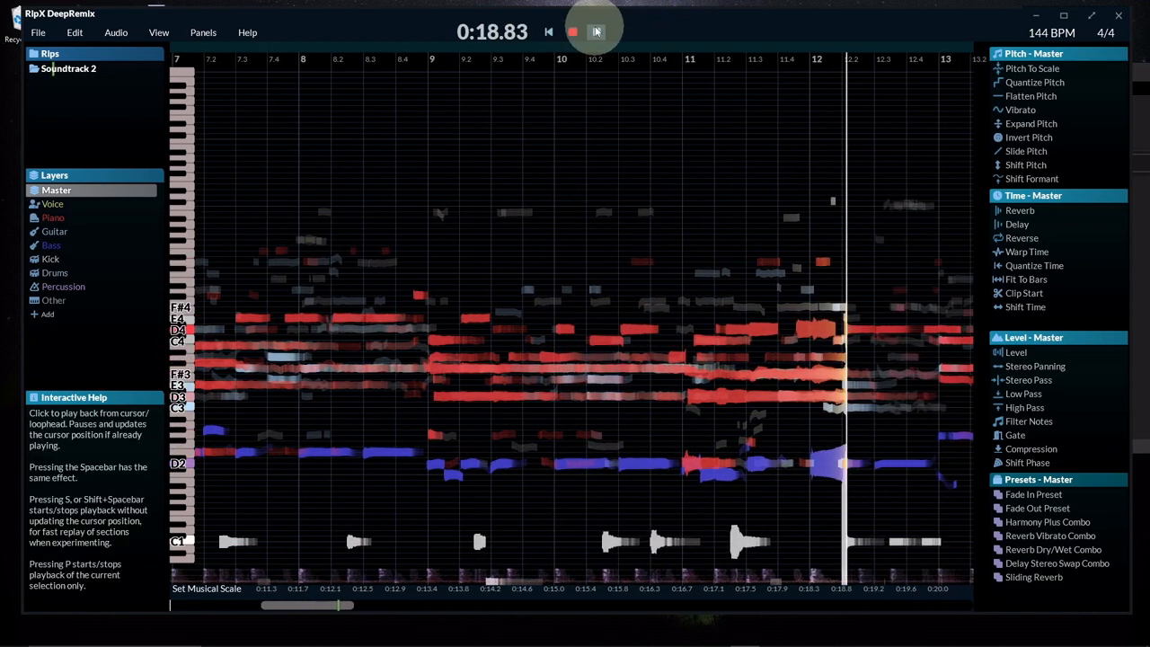
pyautogui.click(597, 33)
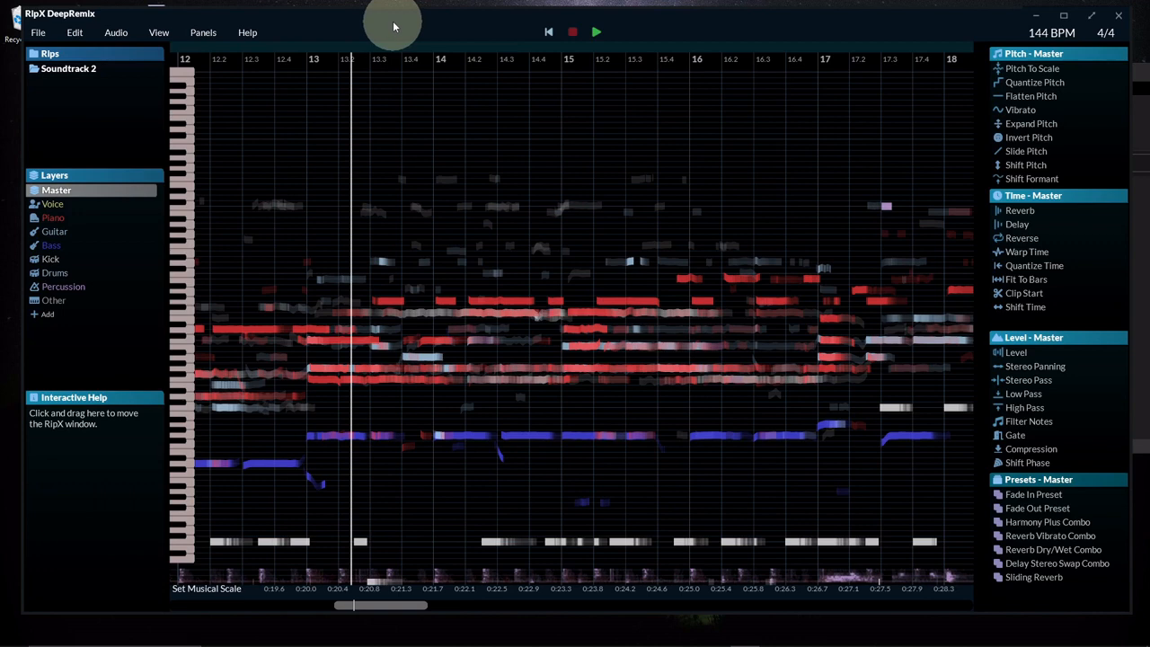
pyautogui.click(547, 32)
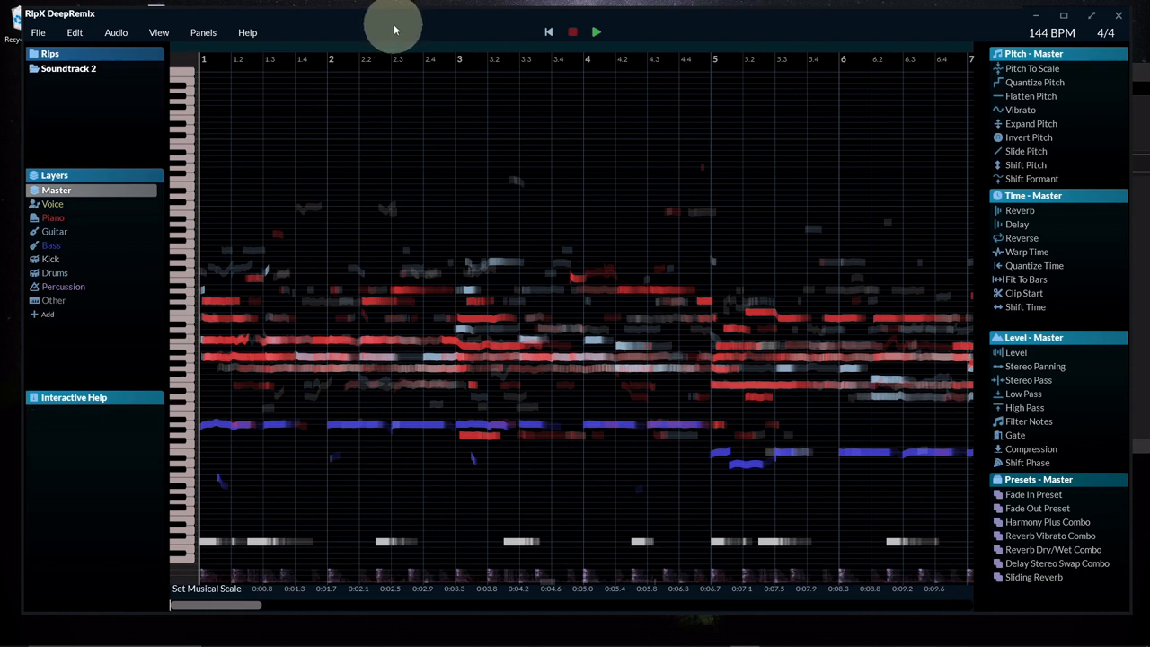
# Solo the Voice layer, turn the solo off again, and reselect the Master layer
pyautogui.moveTo(52, 232)
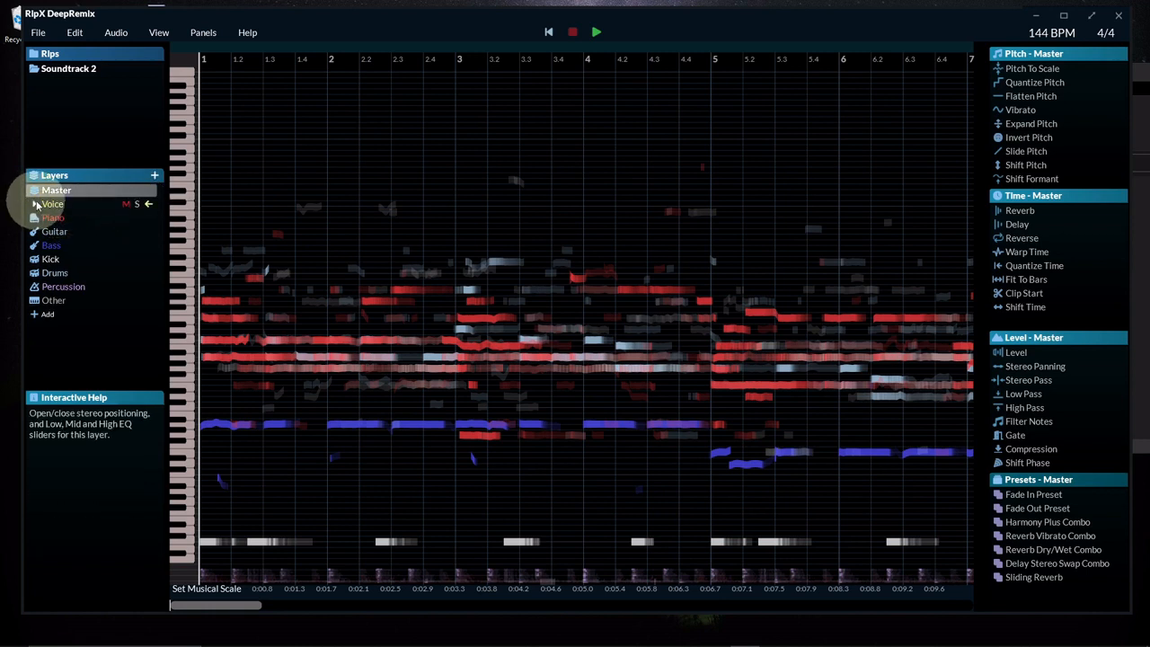
pyautogui.click(136, 204)
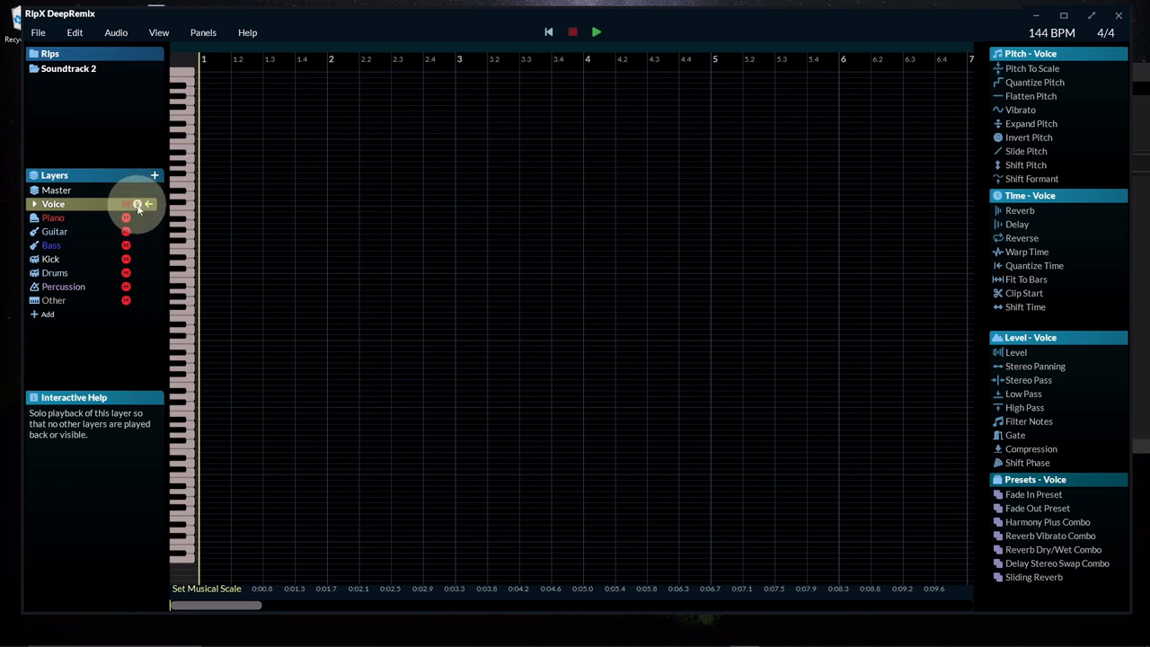
pyautogui.click(137, 206)
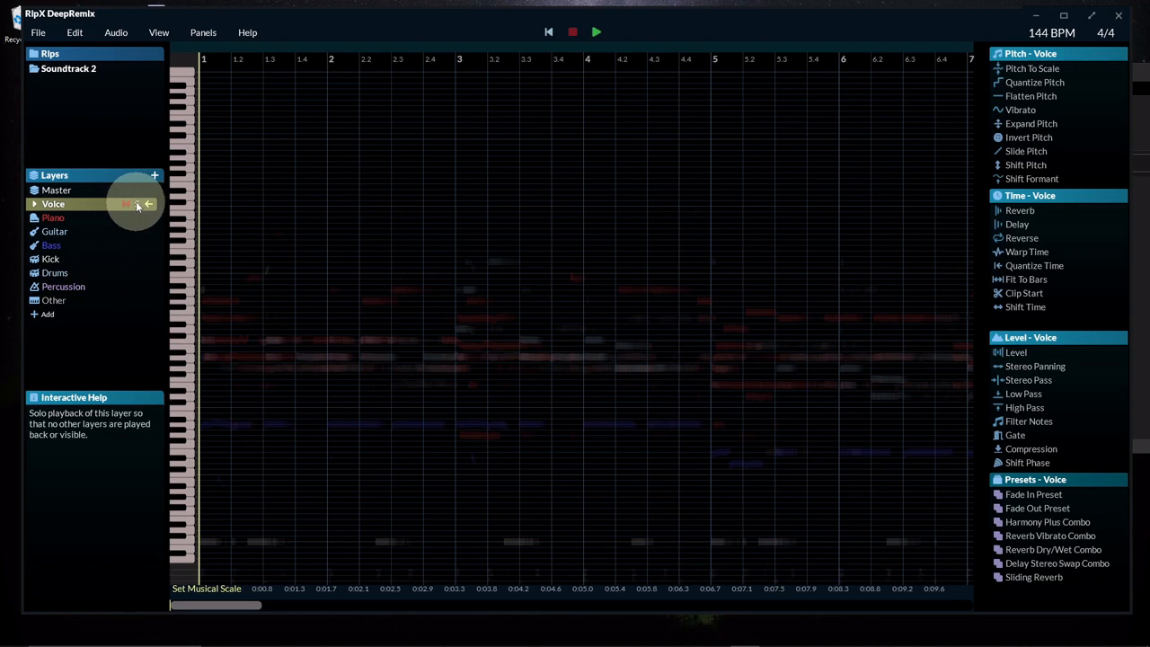
pyautogui.click(56, 190)
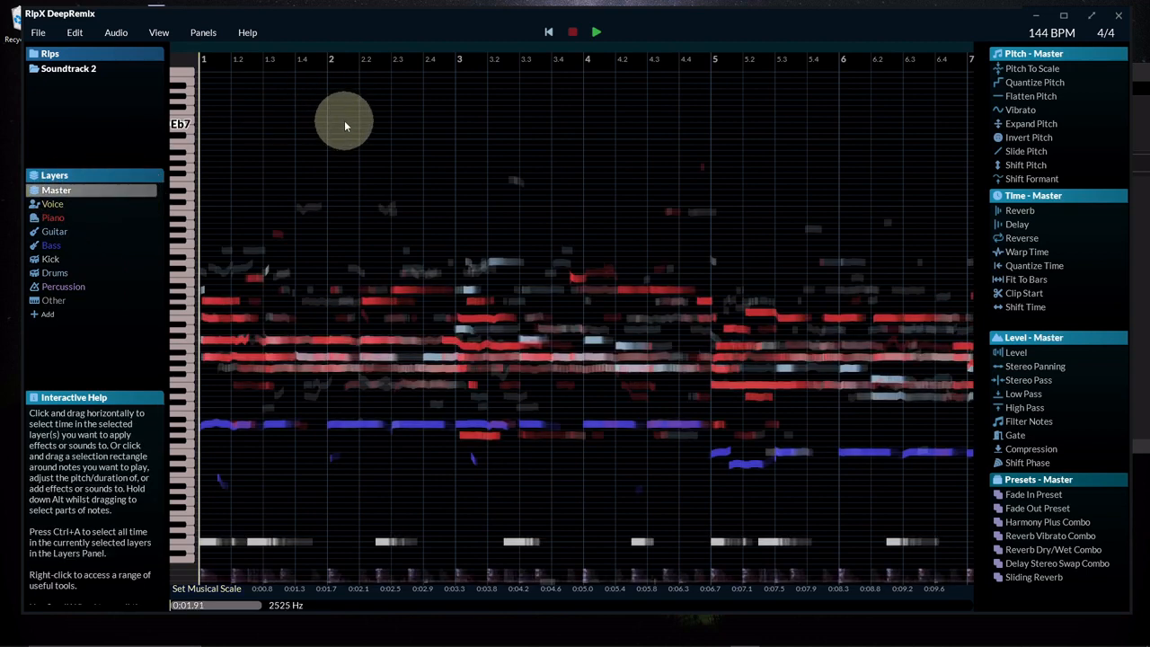
# Play the rip from the start while soloing the Piano layer, and switch the solo to the Guitar layer
pyautogui.click(595, 33)
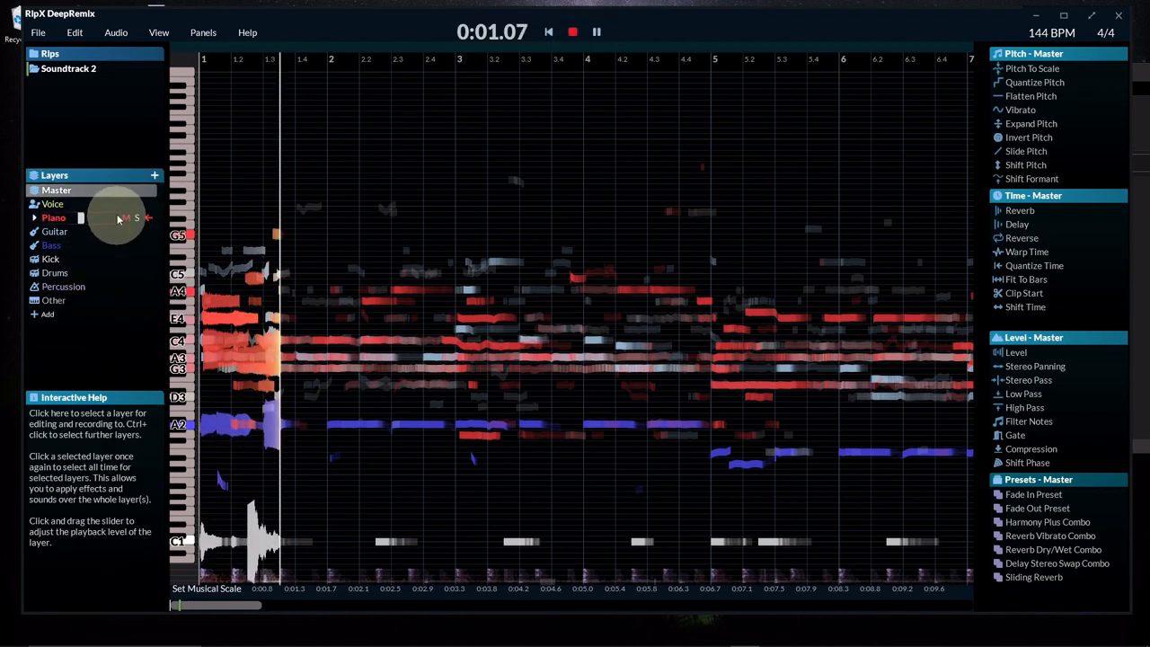
pyautogui.click(137, 219)
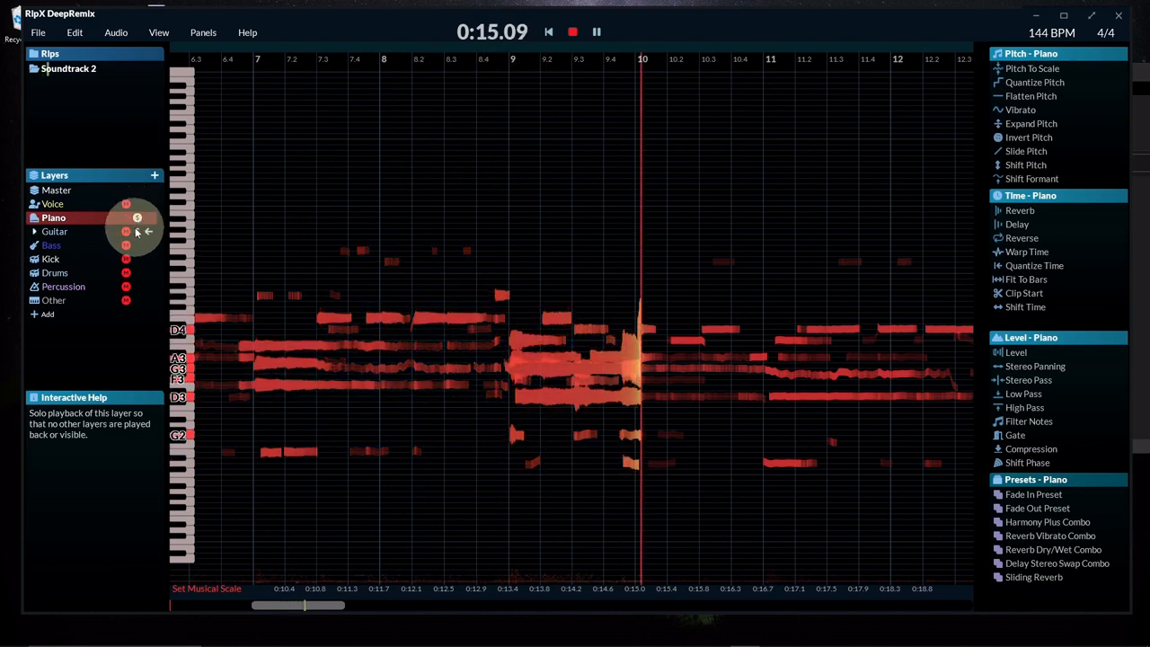
pyautogui.click(137, 232)
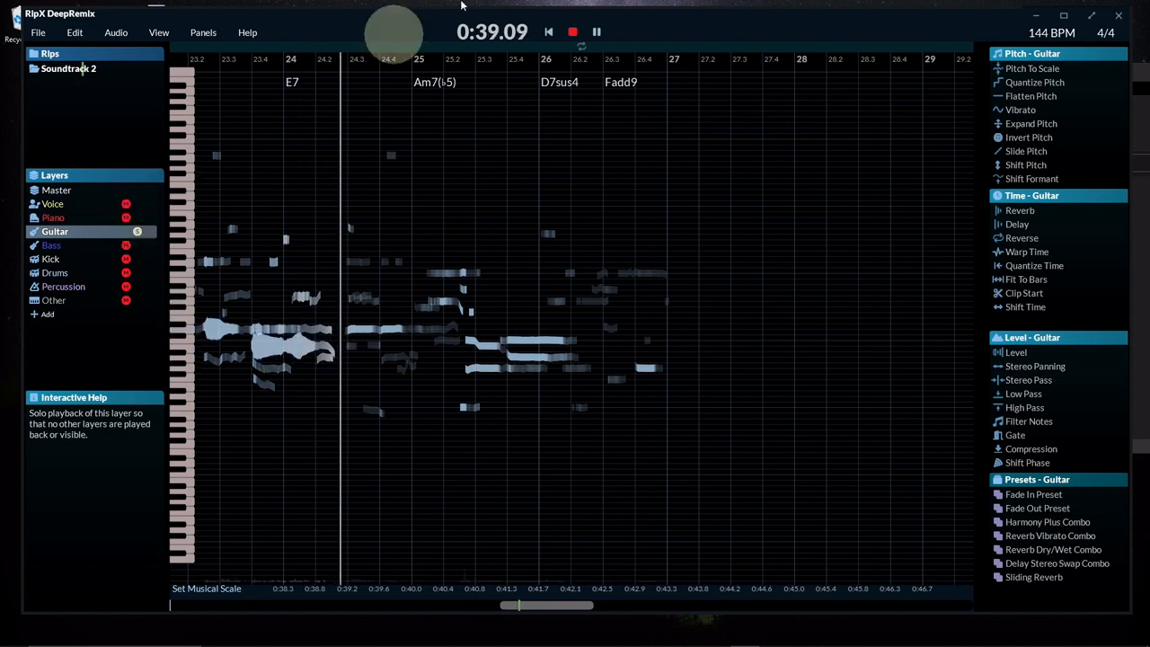
# Pause playback, clear the Guitar solo, solo the Piano and Guitar layers together, and resume playing
pyautogui.click(597, 33)
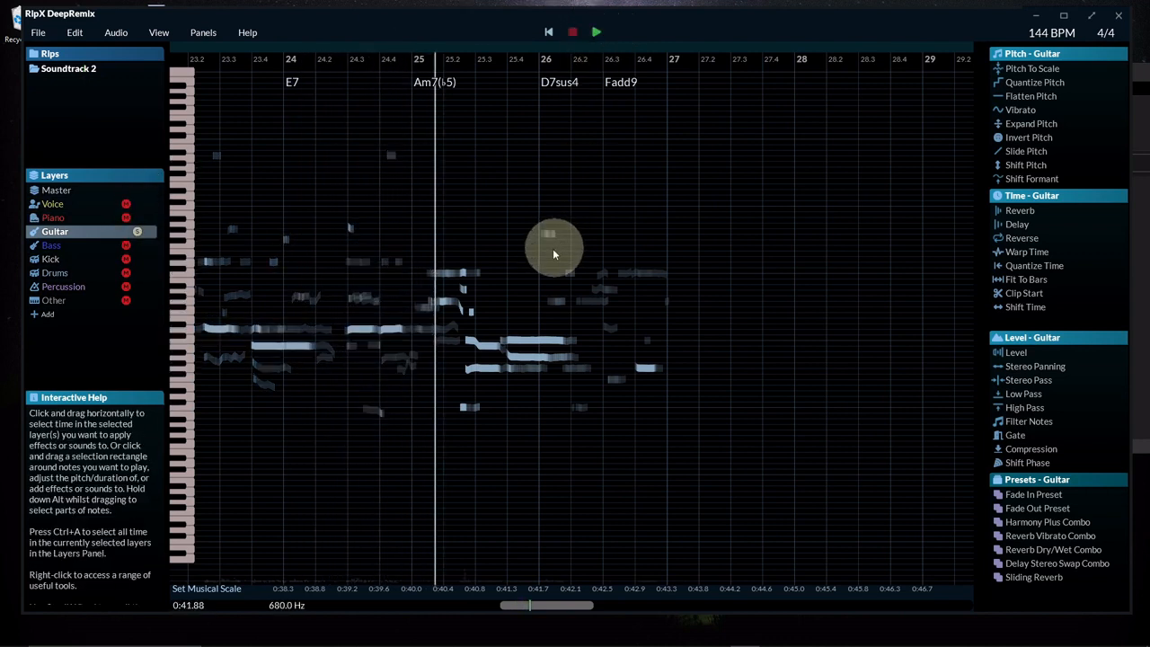
pyautogui.click(138, 232)
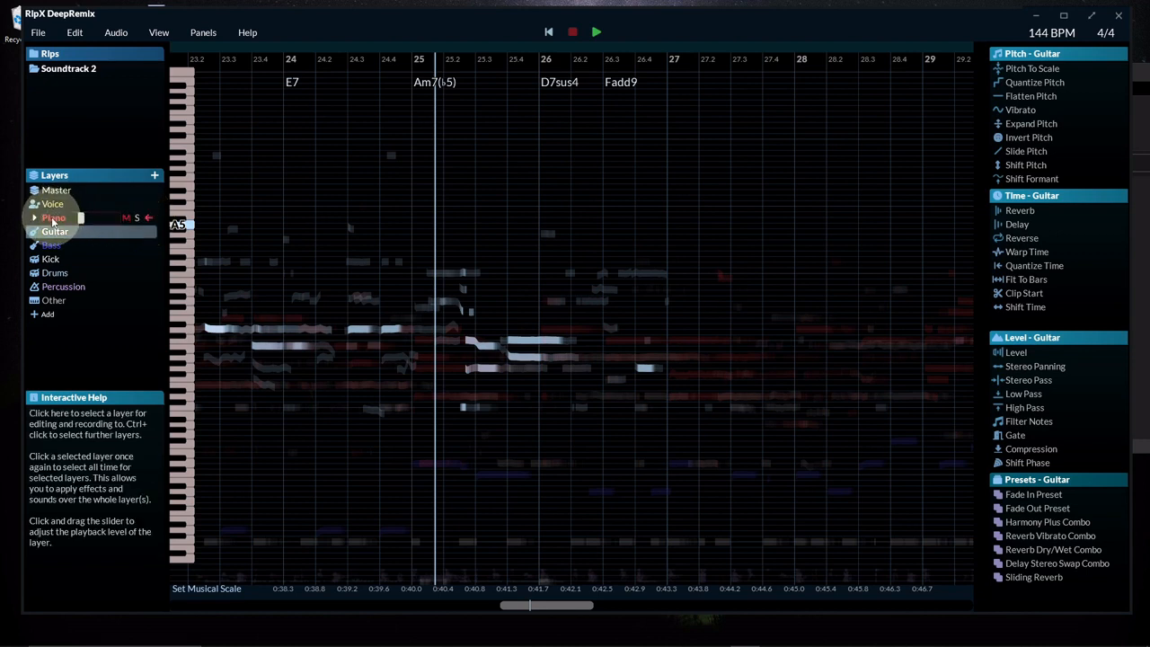
pyautogui.click(137, 218)
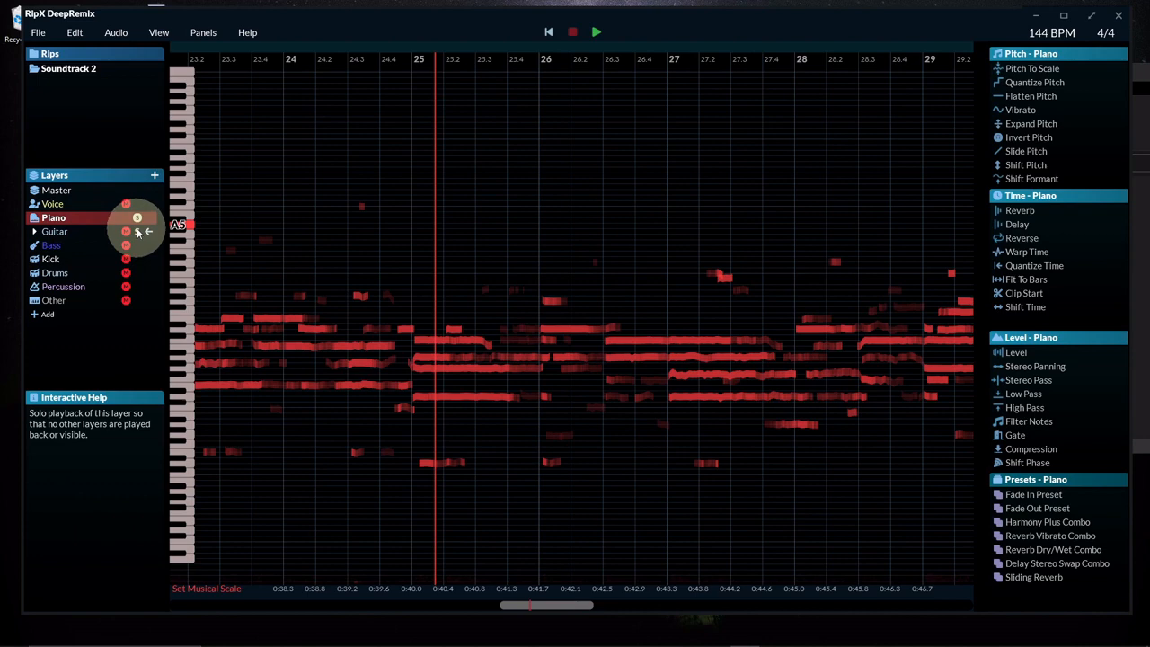
pyautogui.click(136, 232)
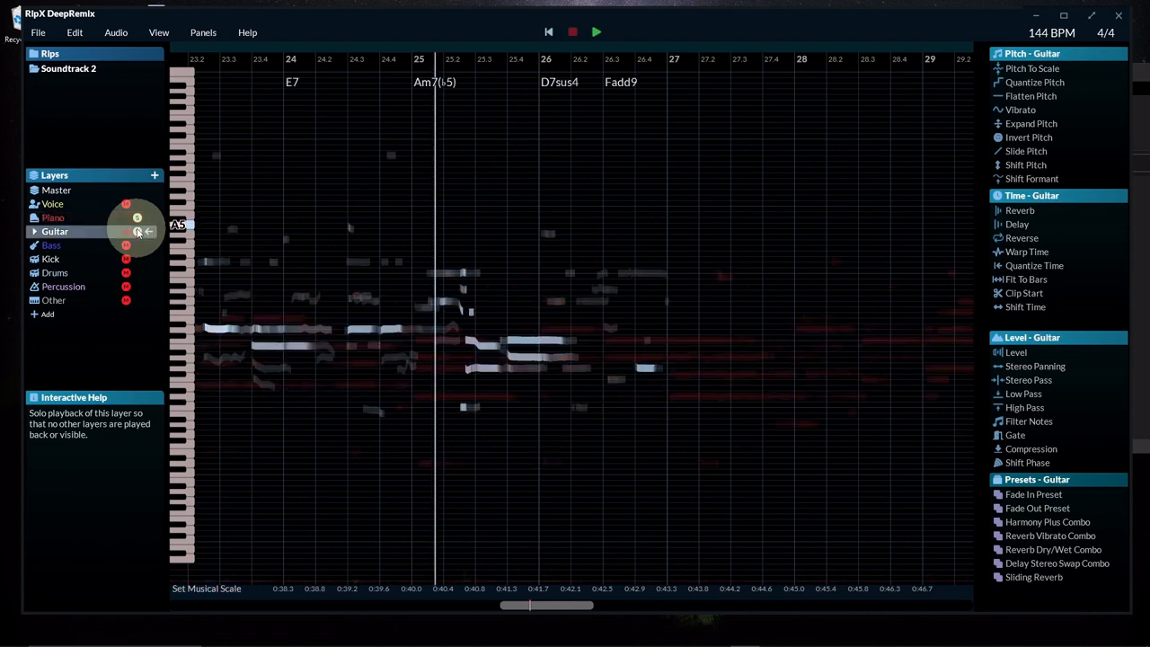
pyautogui.click(594, 34)
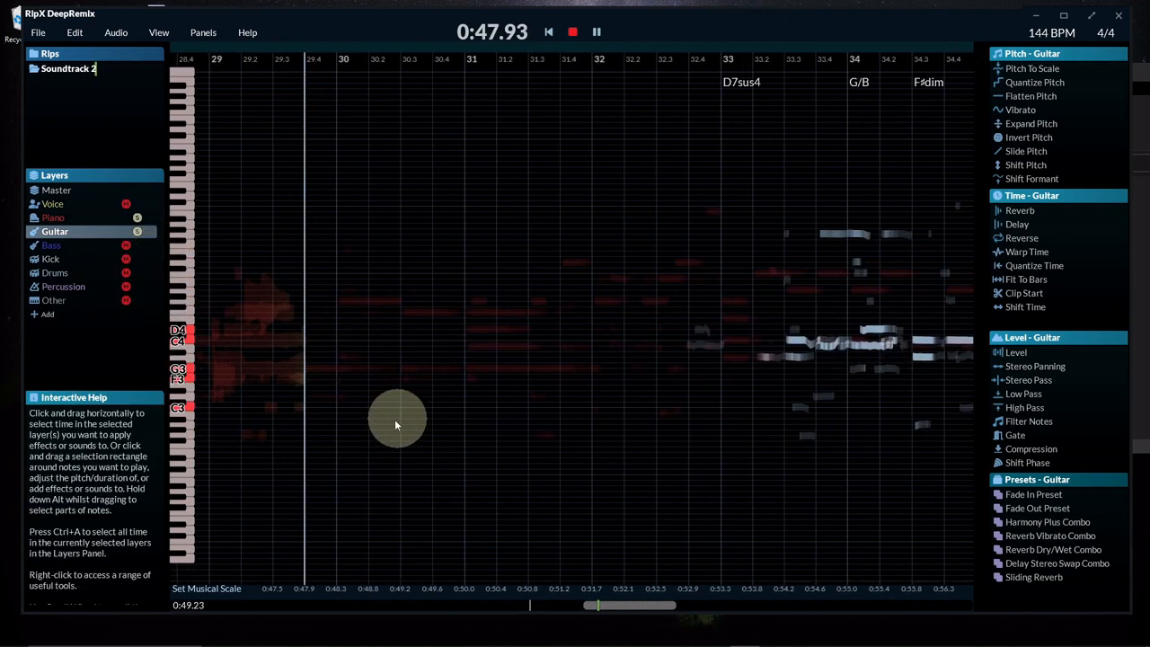
# With Master selected, swap Piano for Other alongside the soloed Guitar during playback, and stop and return the playhead to the start
pyautogui.click(72, 191)
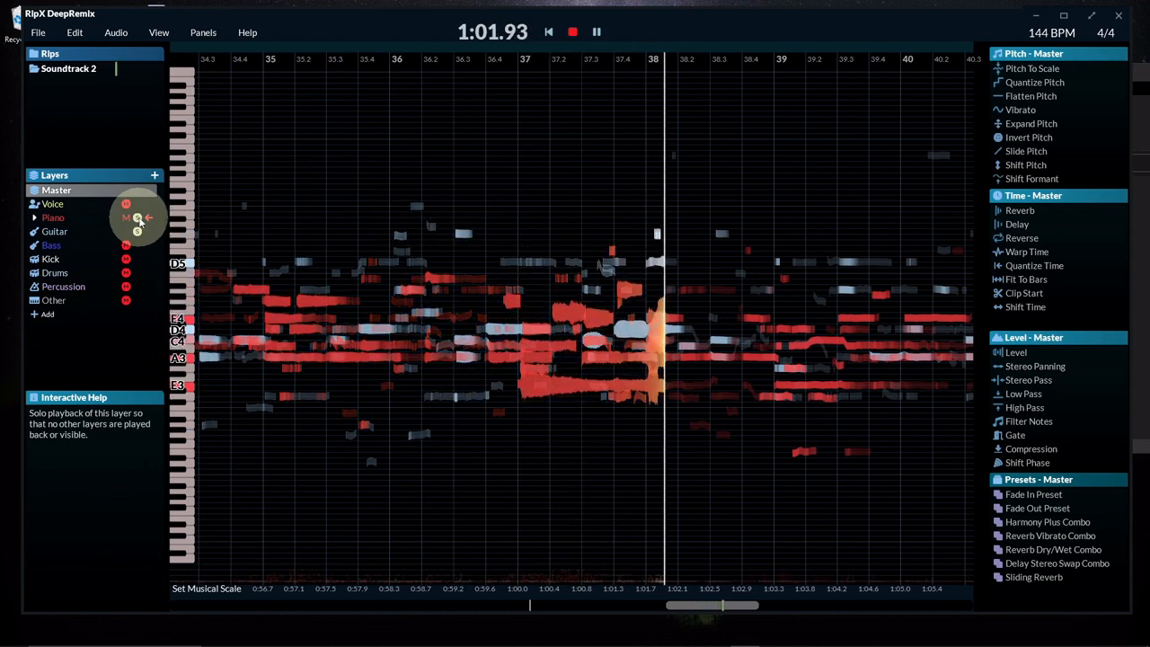
pyautogui.click(137, 218)
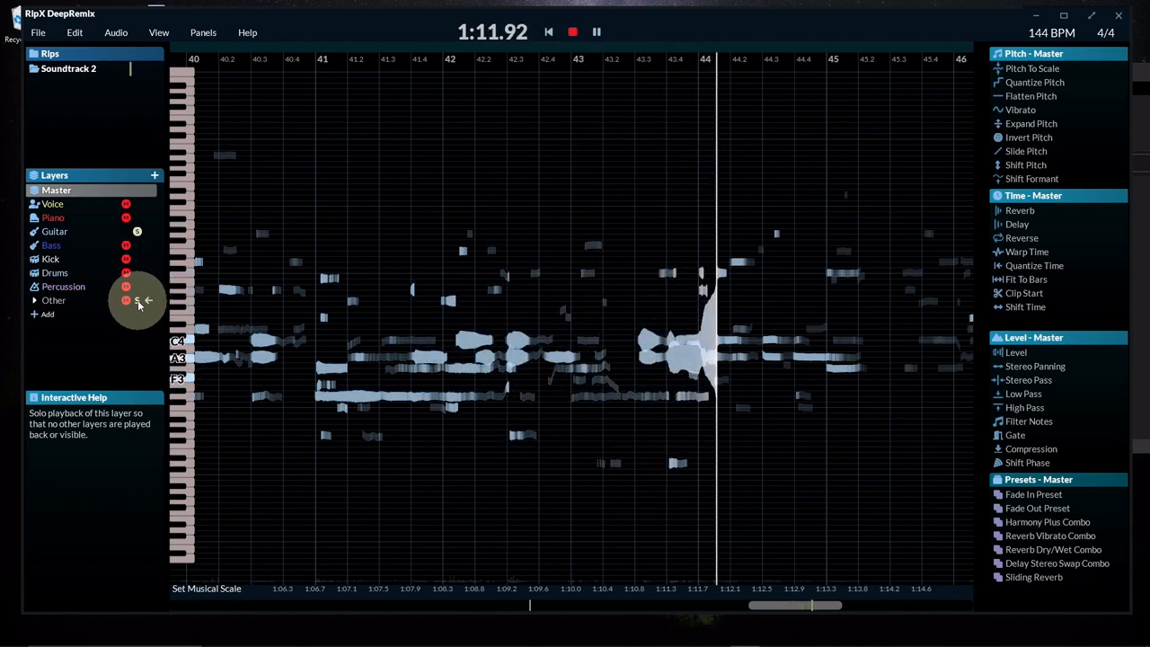
pyautogui.click(138, 300)
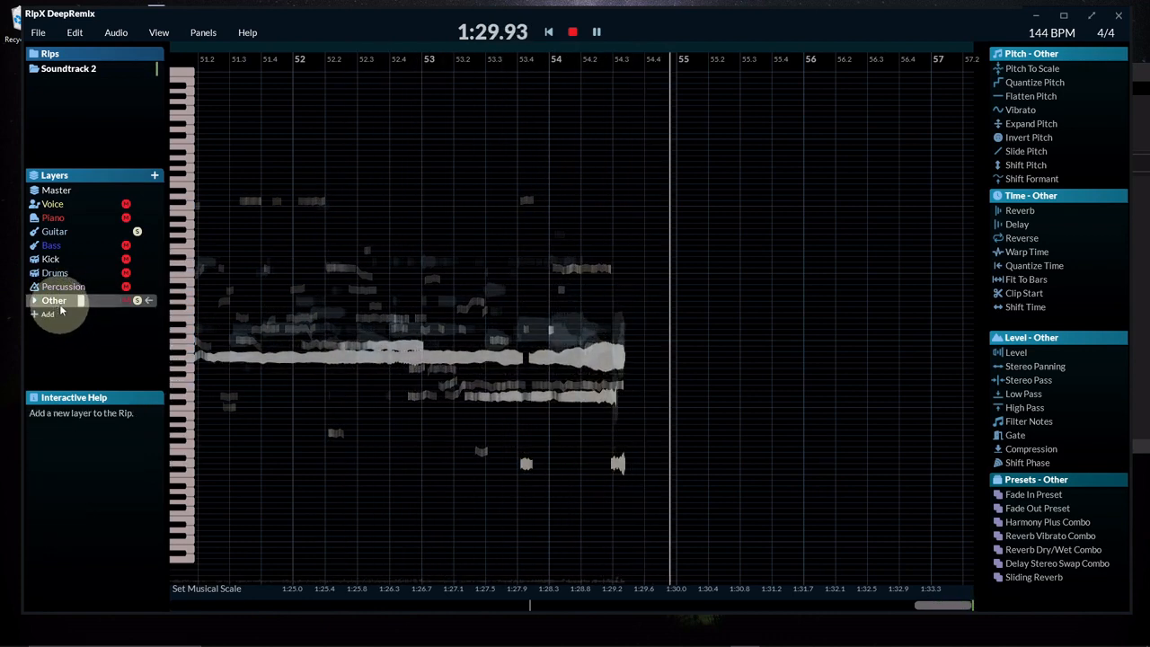
pyautogui.press('space')
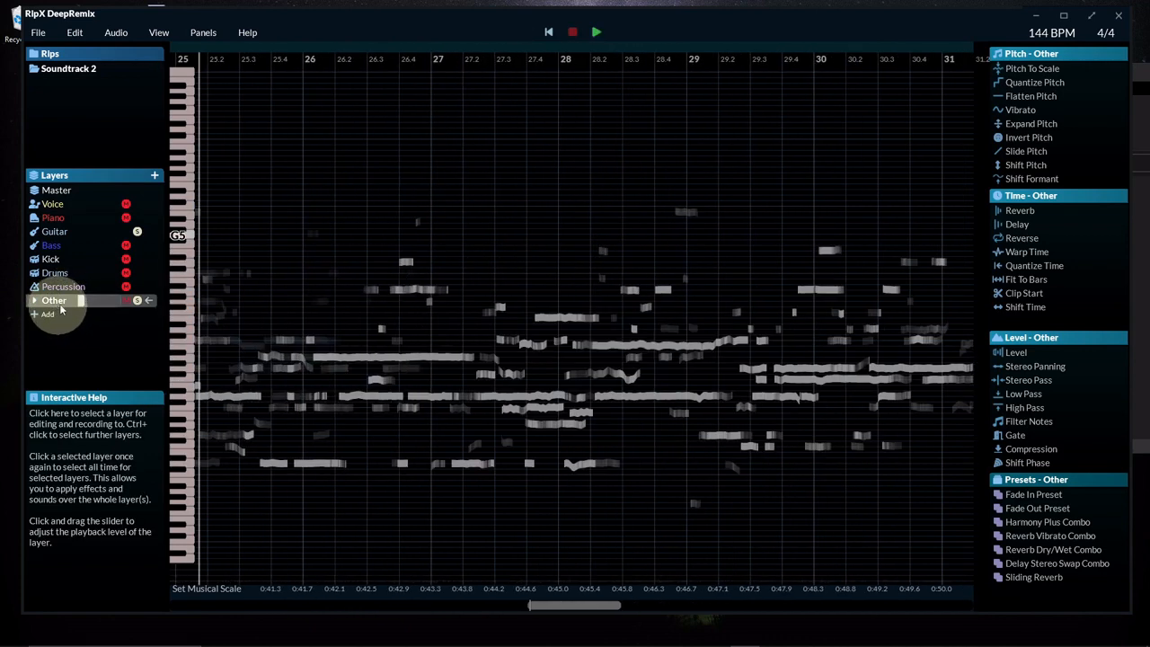
pyautogui.click(548, 31)
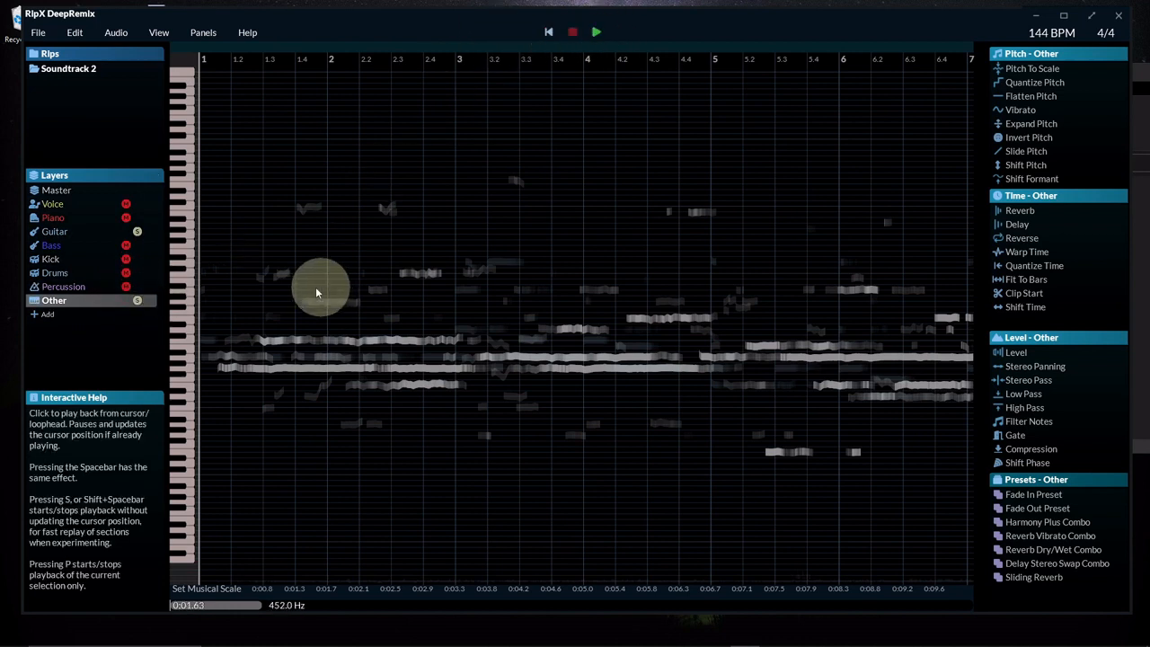
# Clear the Other and Guitar solos, and play all layers from the start with Master selected
pyautogui.click(138, 298)
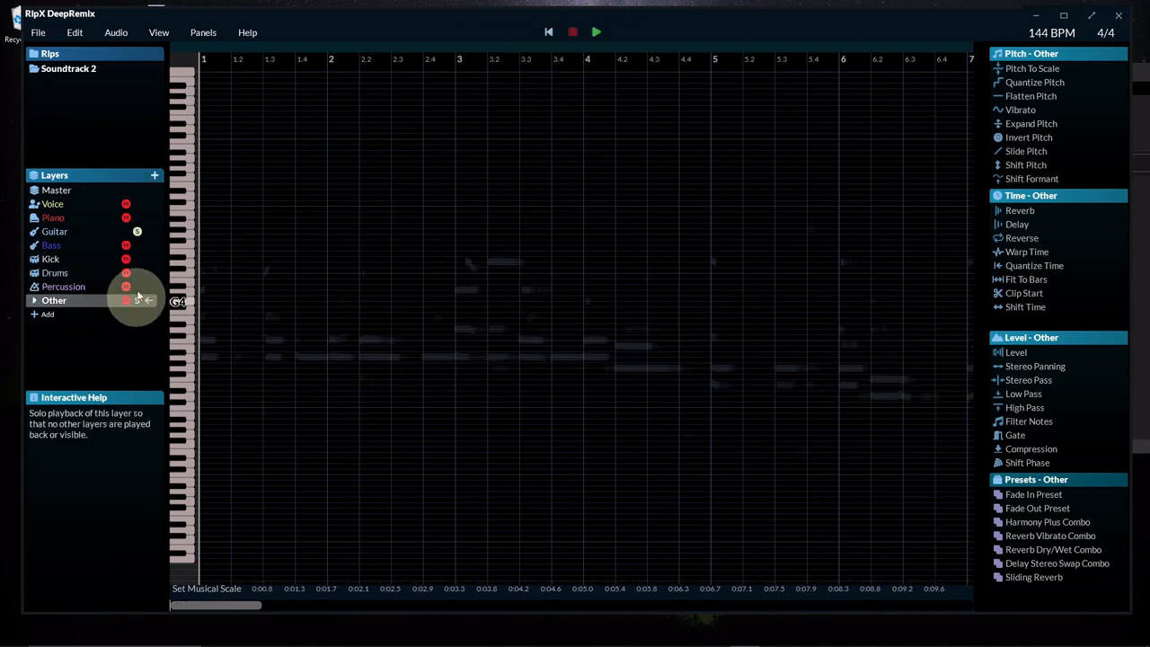
pyautogui.click(138, 231)
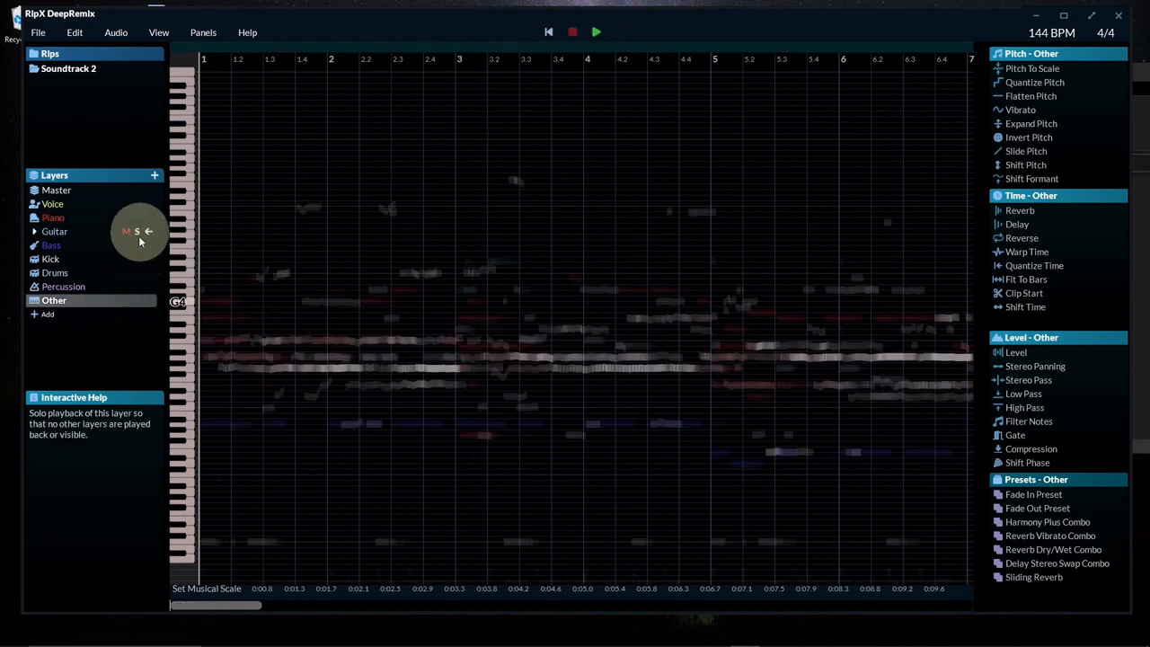
pyautogui.click(598, 32)
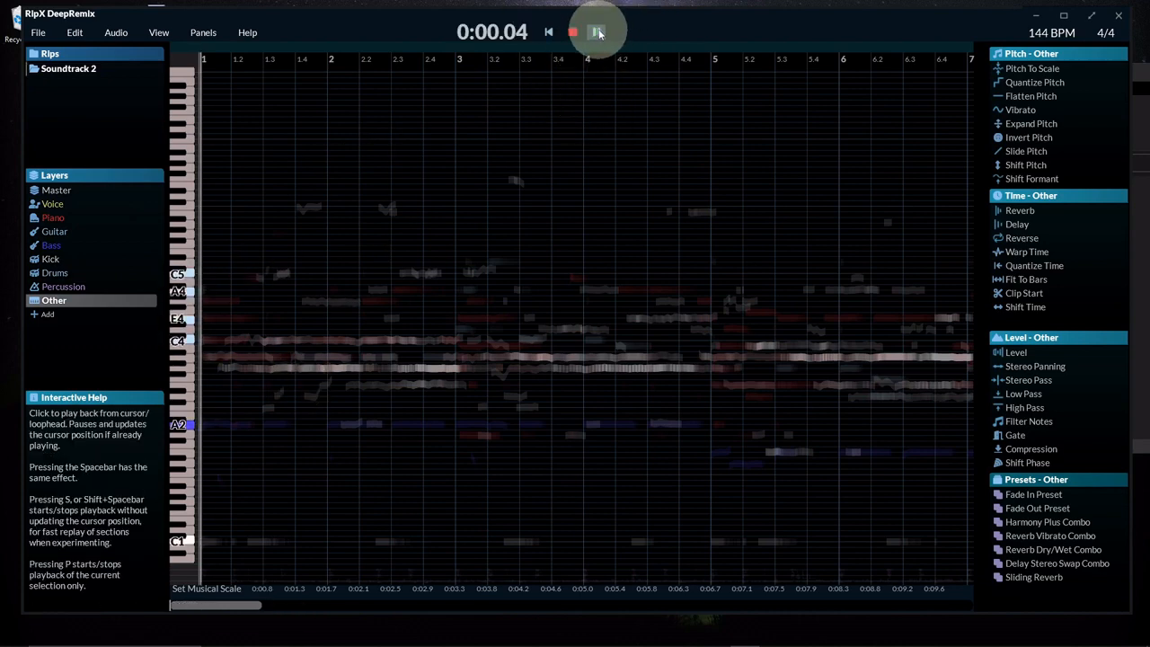
pyautogui.click(61, 190)
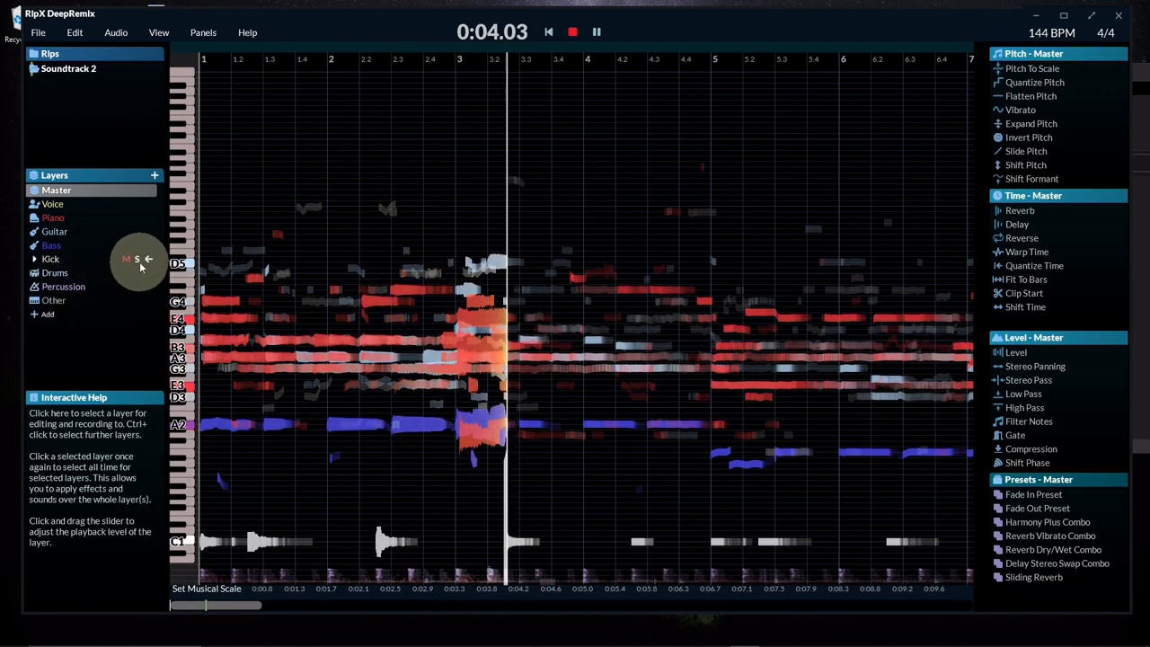
# Build up a solo mix during playback by adding the Kick, Drums, Percussion, Bass and Other layers one after another
pyautogui.click(136, 259)
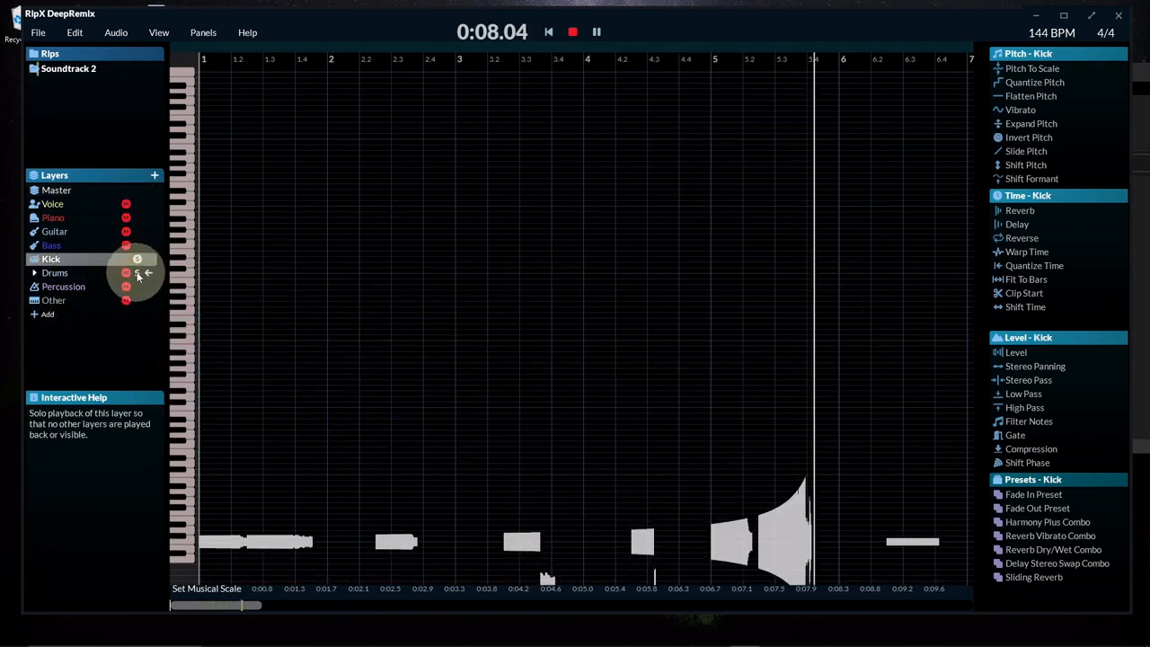
pyautogui.click(137, 275)
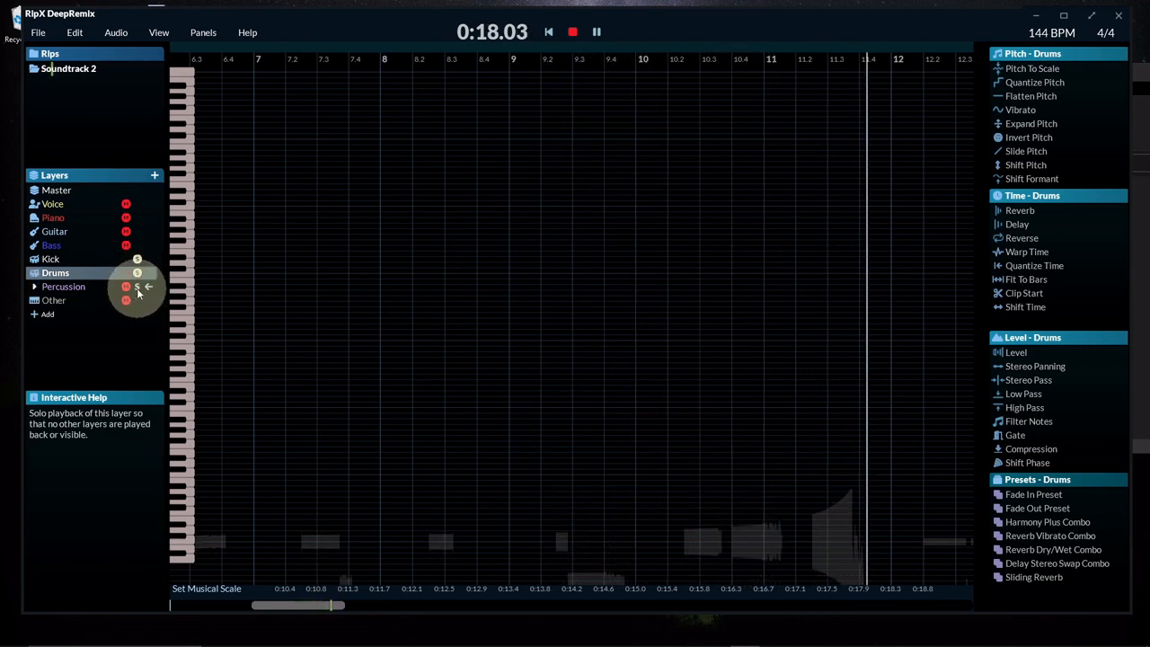
pyautogui.click(138, 289)
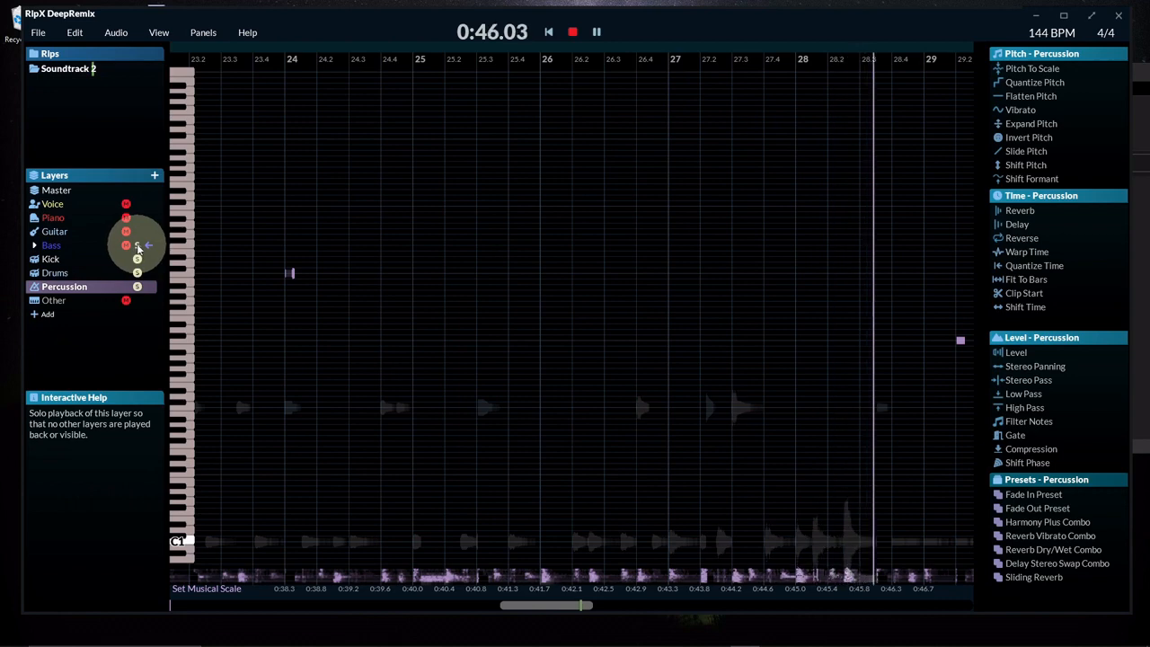
pyautogui.click(137, 246)
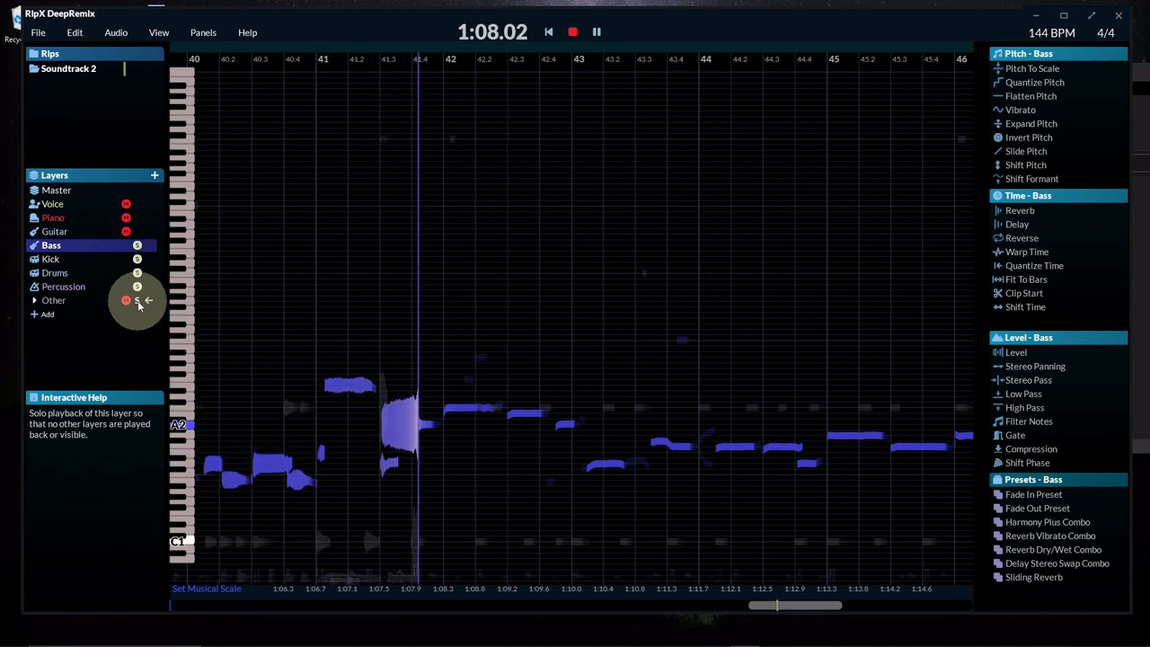
pyautogui.click(138, 300)
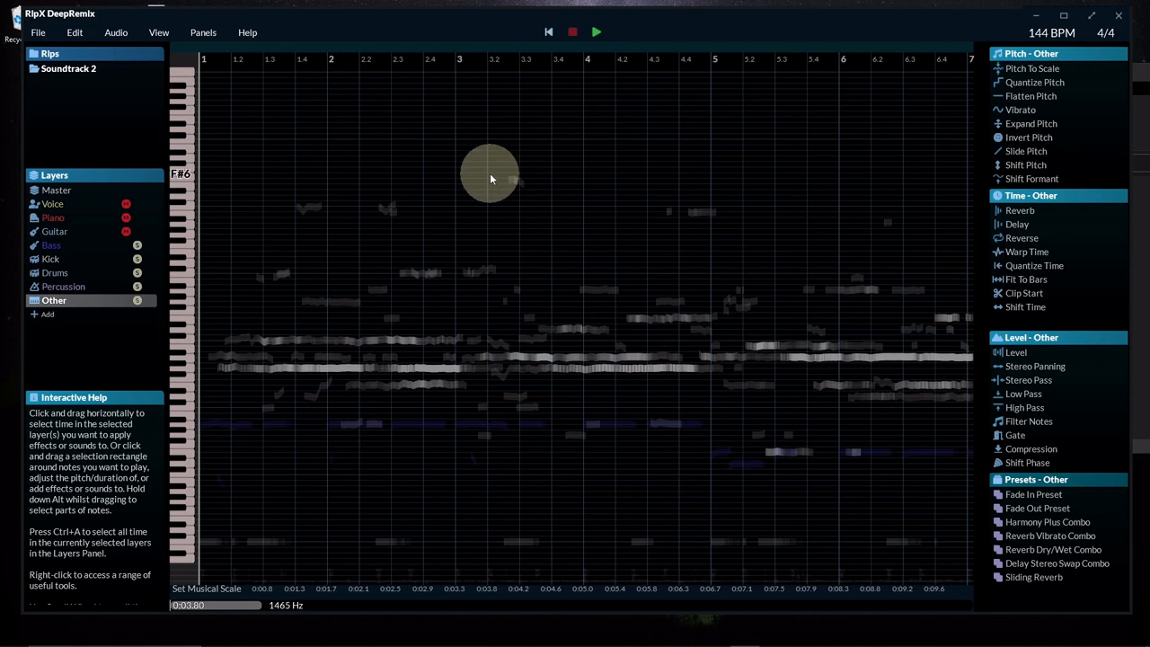
# Select the Master layer and turn off the solos on Bass, Kick, Drums, Percussion and Other
pyautogui.click(60, 193)
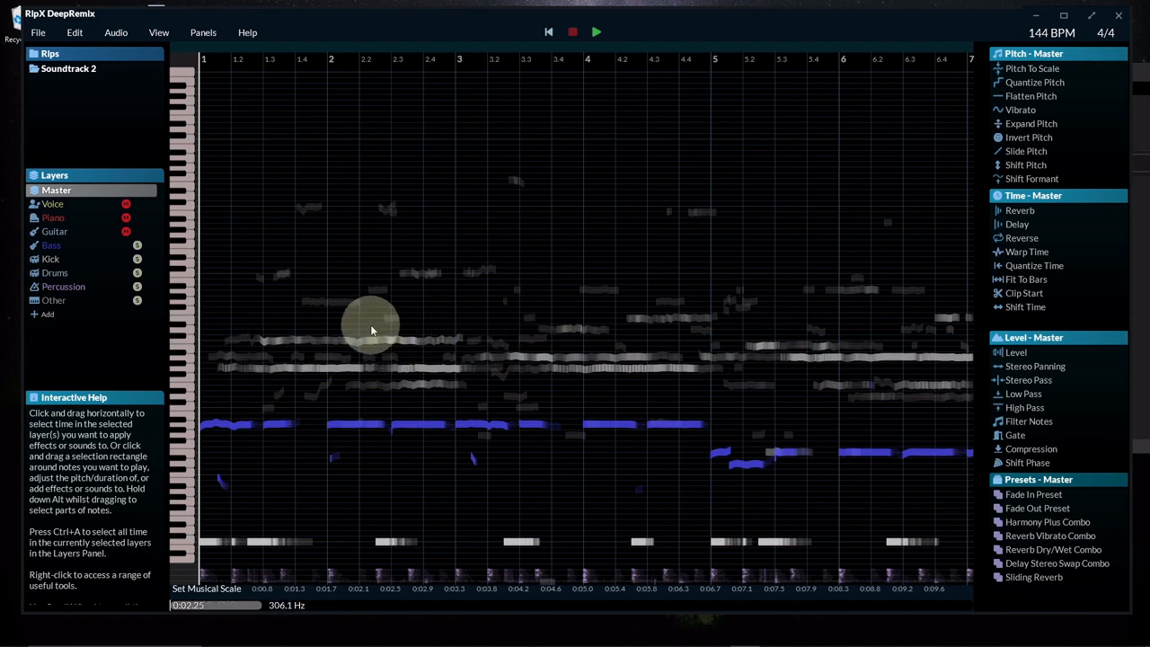
pyautogui.click(136, 245)
pyautogui.click(137, 259)
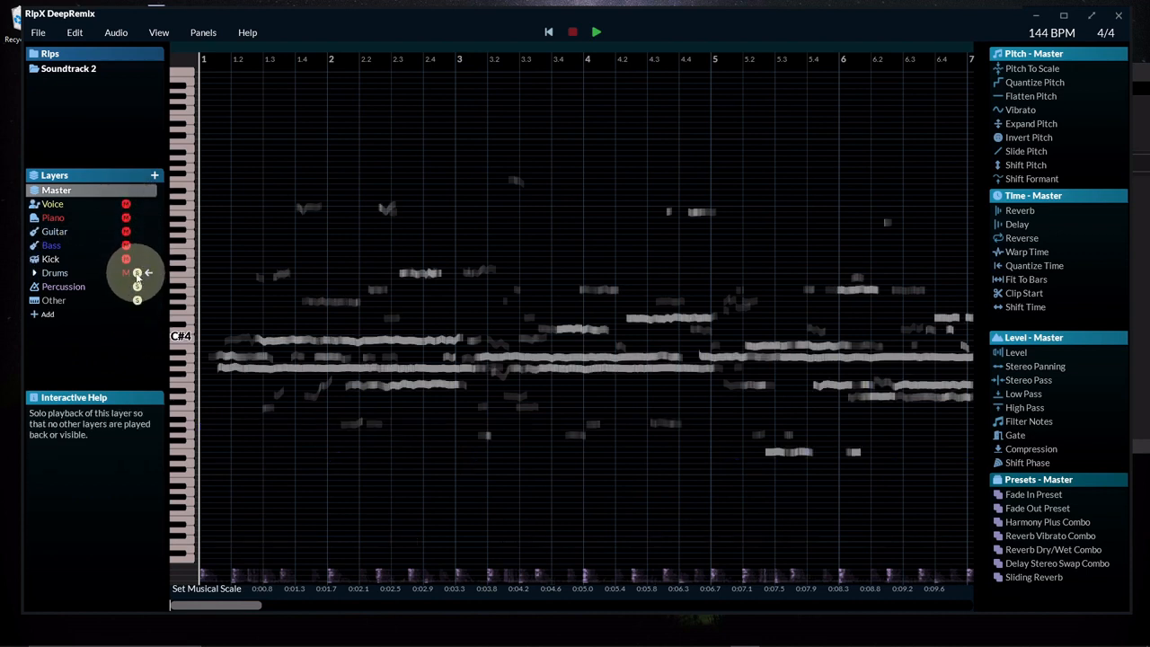
pyautogui.click(137, 287)
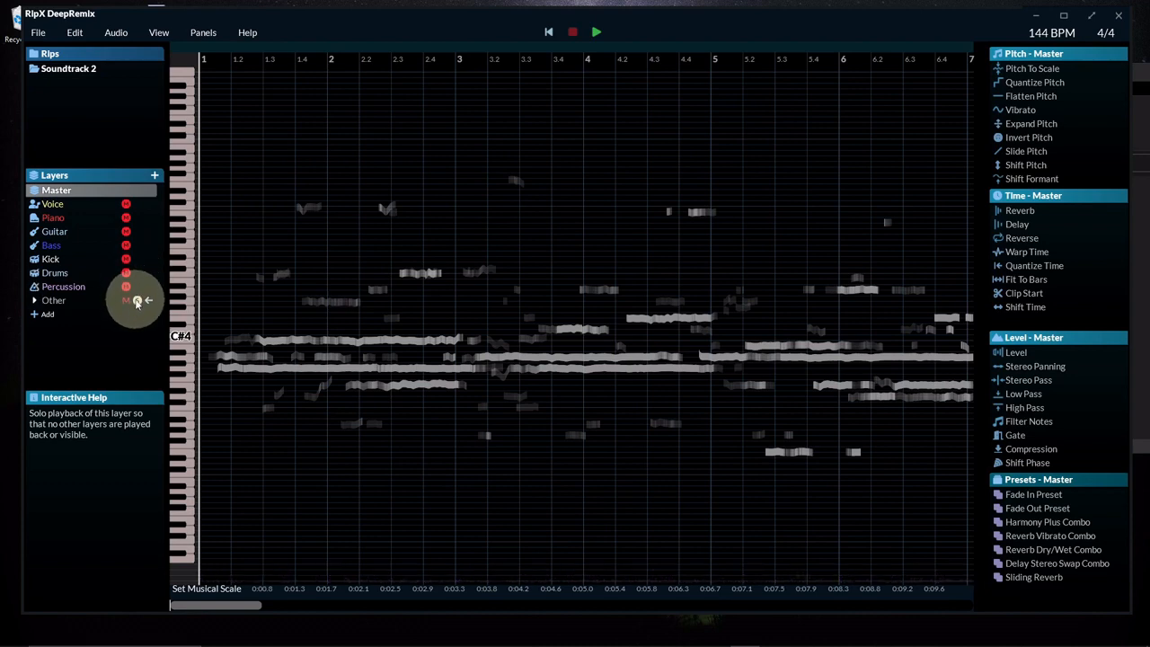
pyautogui.click(136, 302)
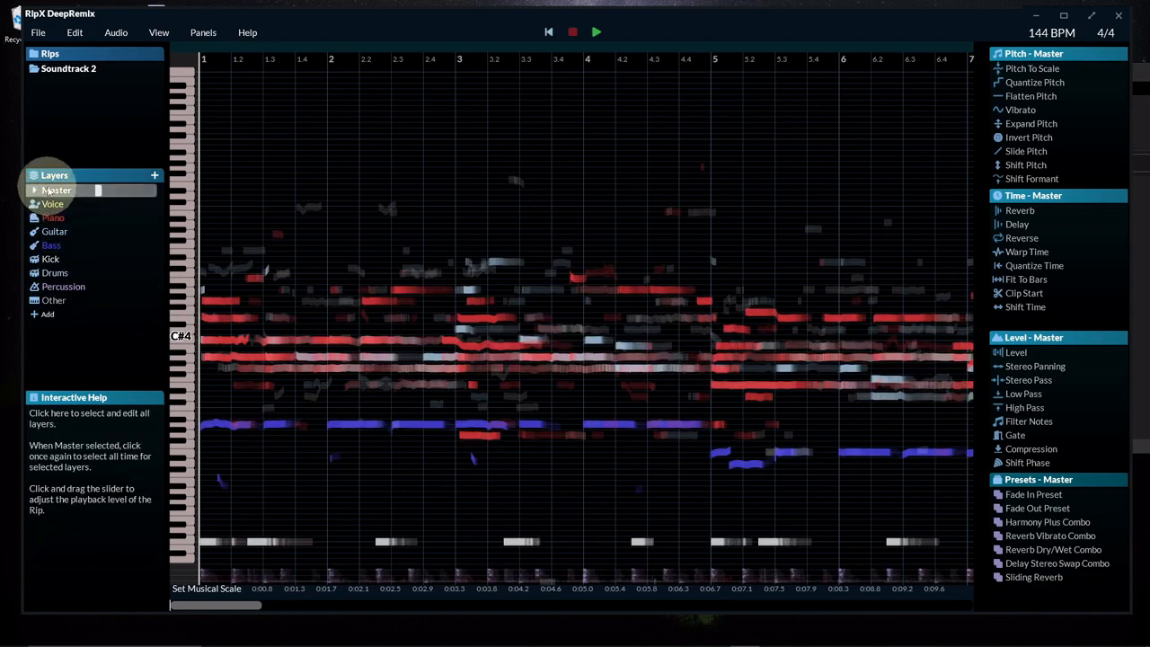
# Audition individual piano notes around bars 4 to 6 and the bass note just before bar 5
pyautogui.click(638, 293)
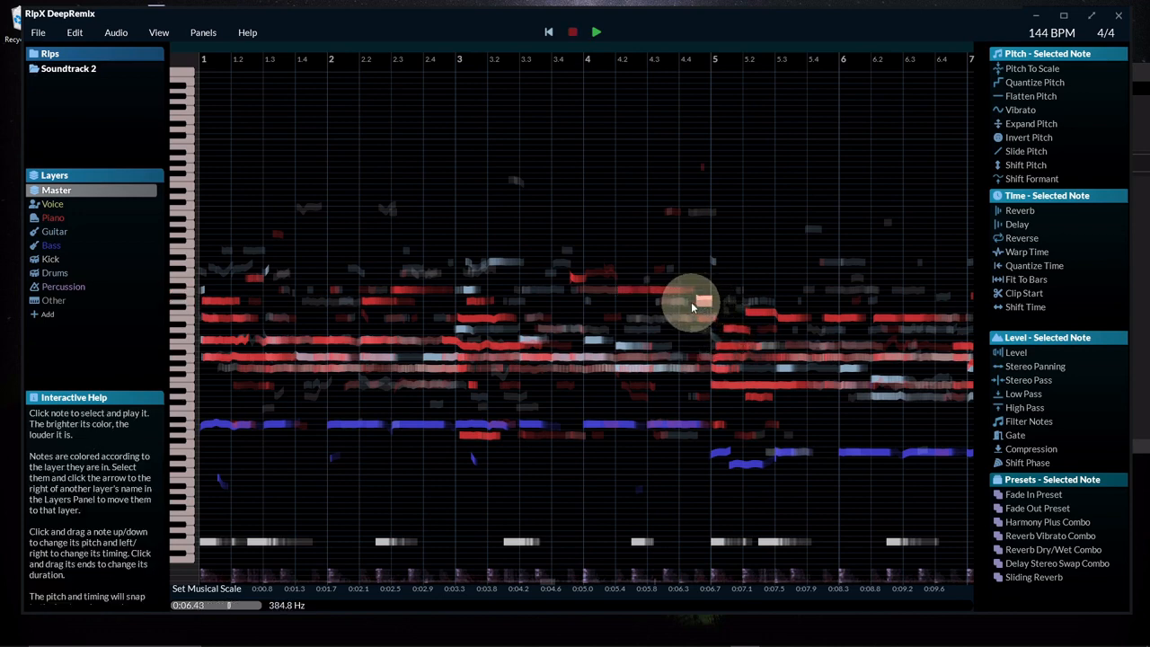
pyautogui.click(731, 331)
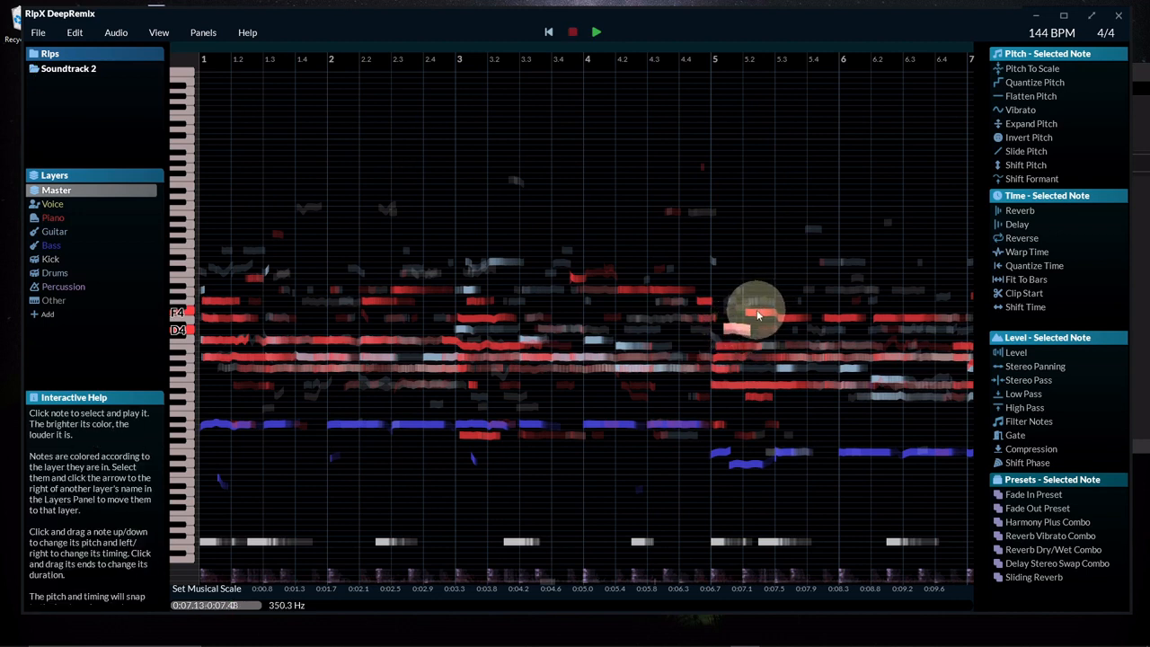
pyautogui.click(757, 312)
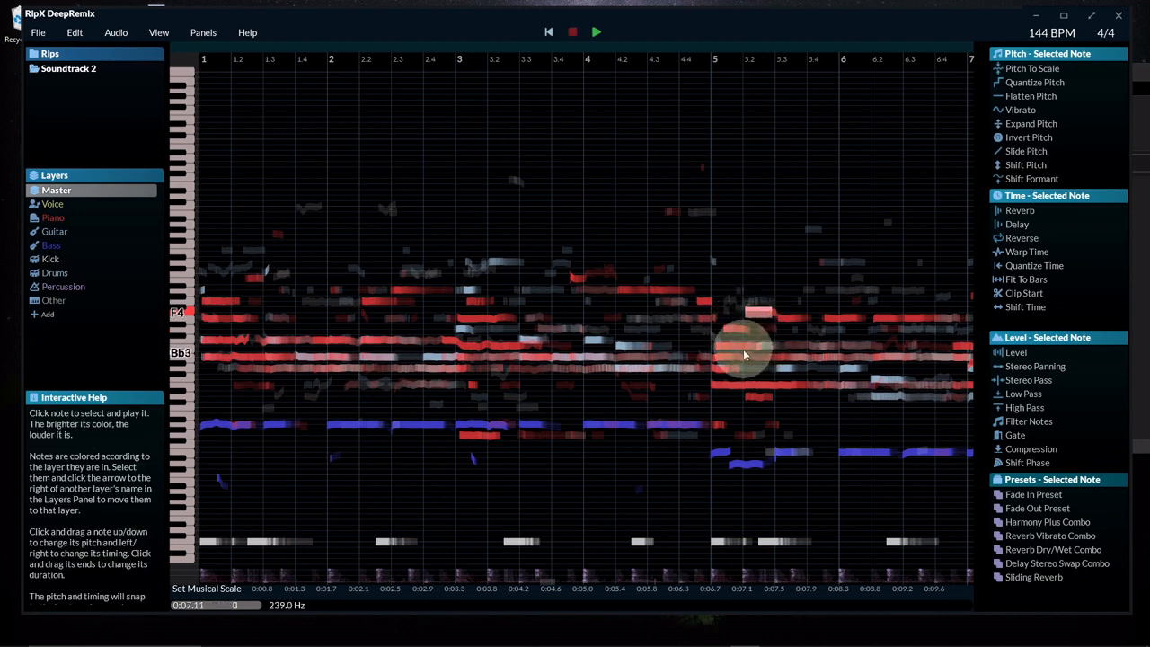
pyautogui.click(723, 349)
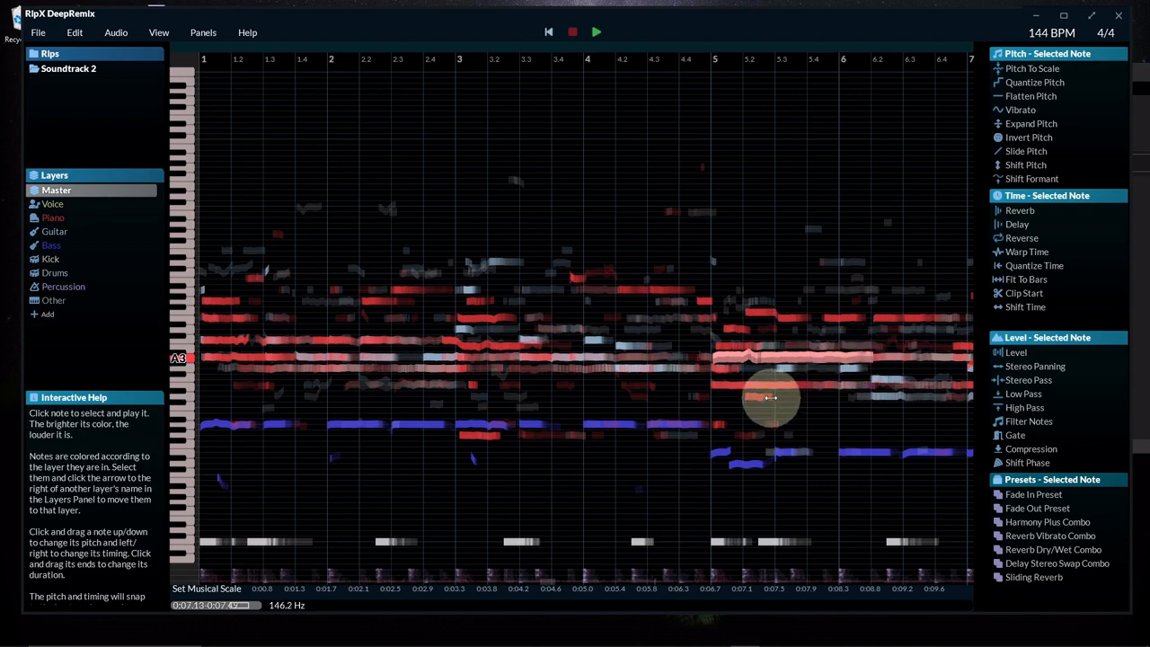
pyautogui.click(729, 386)
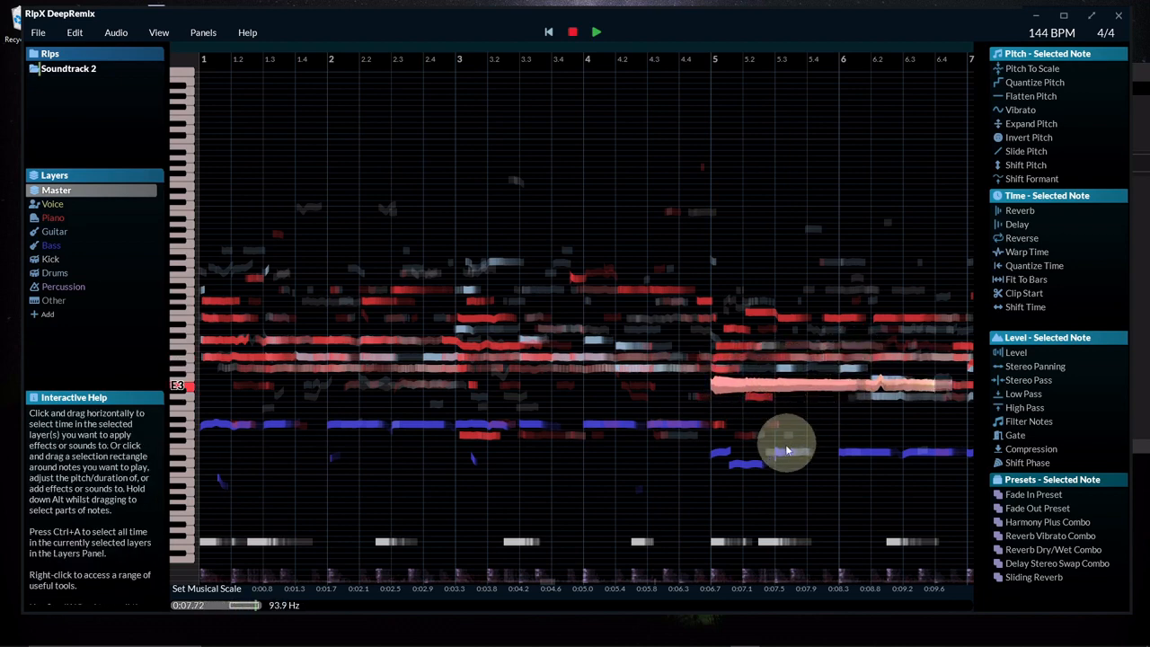
pyautogui.click(653, 424)
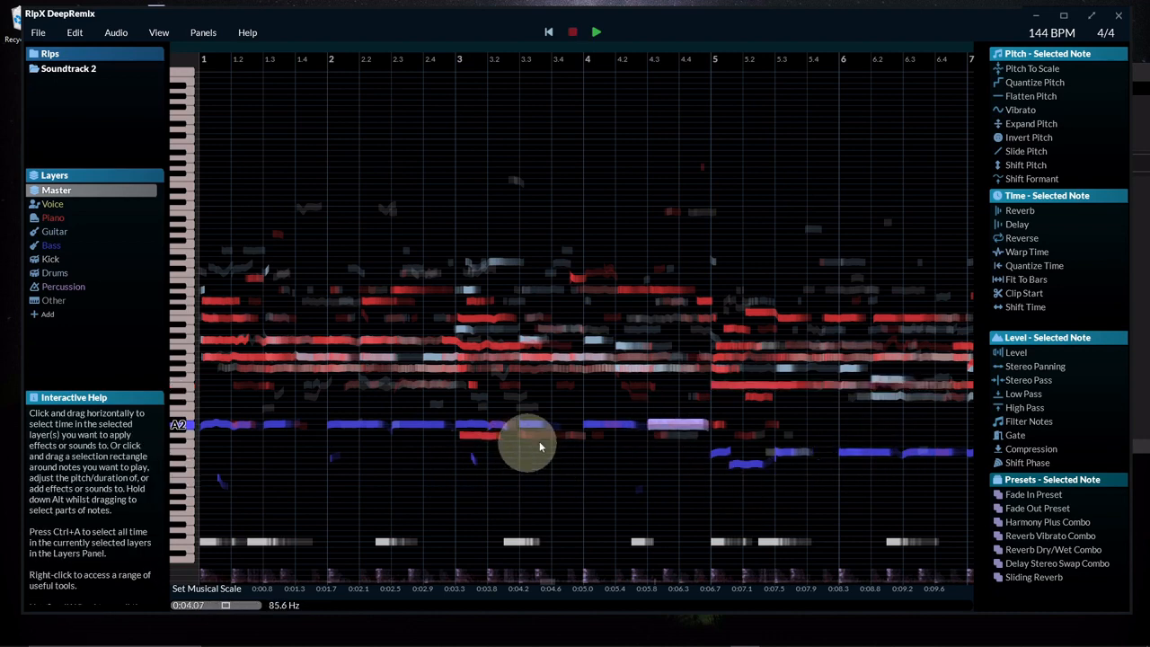
# Solo the Other layer and raise the level of its E3 note between bars 2 and 3 to +14 dB
pyautogui.click(417, 386)
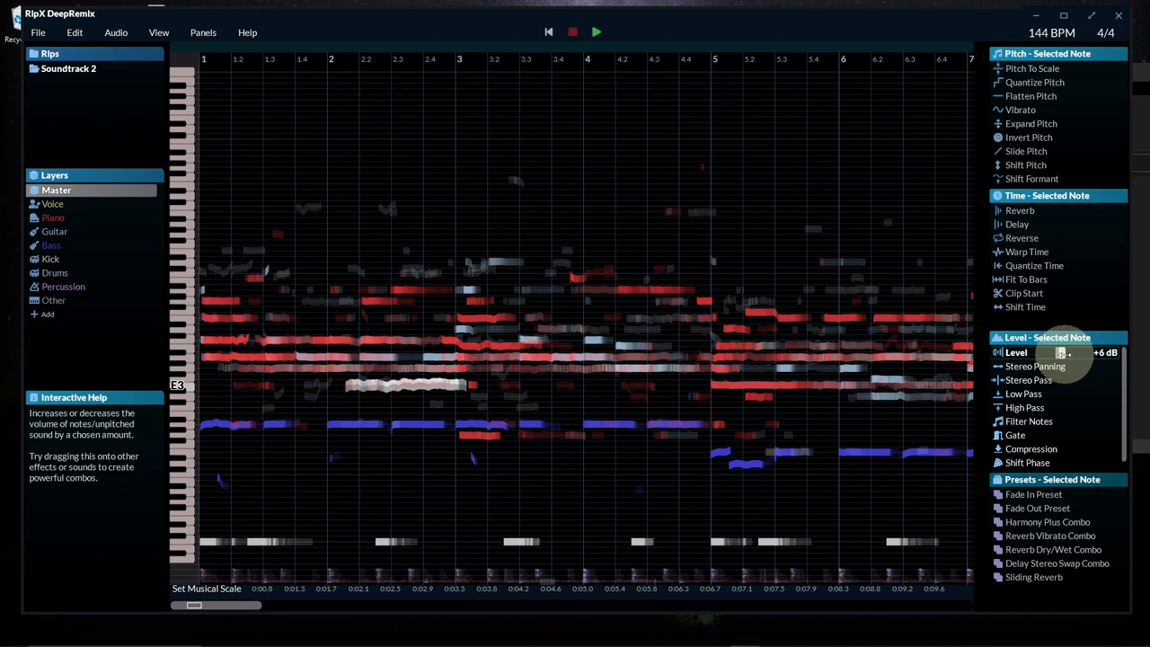
pyautogui.moveTo(1059, 353); pyautogui.dragTo(1060, 353)
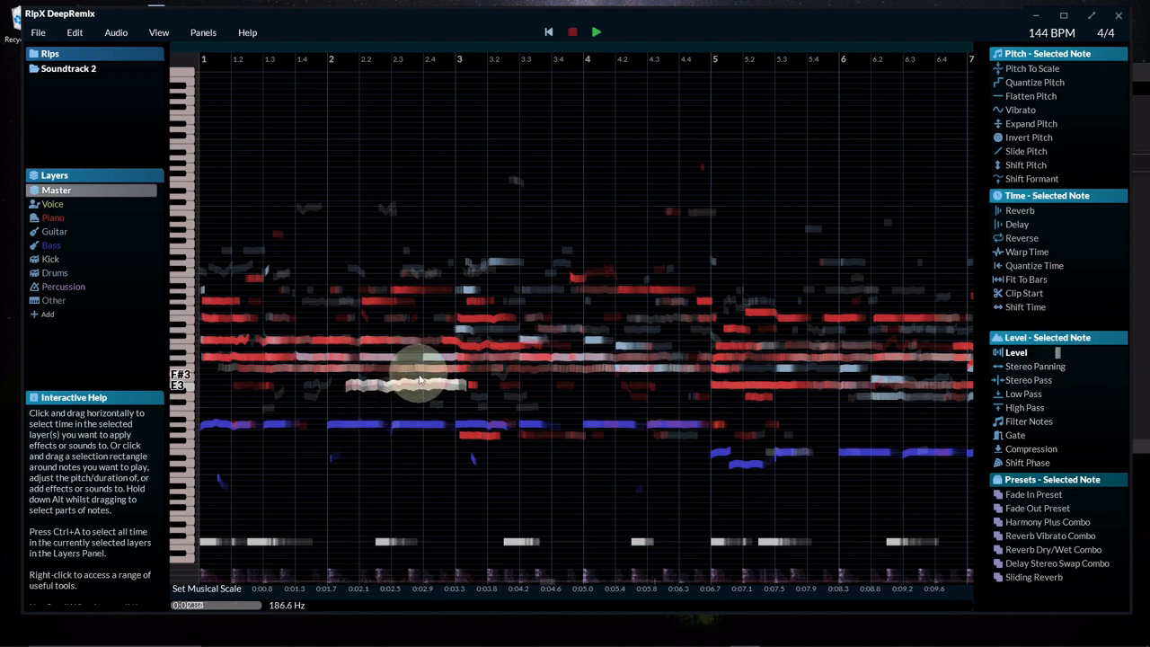
pyautogui.moveTo(95, 302)
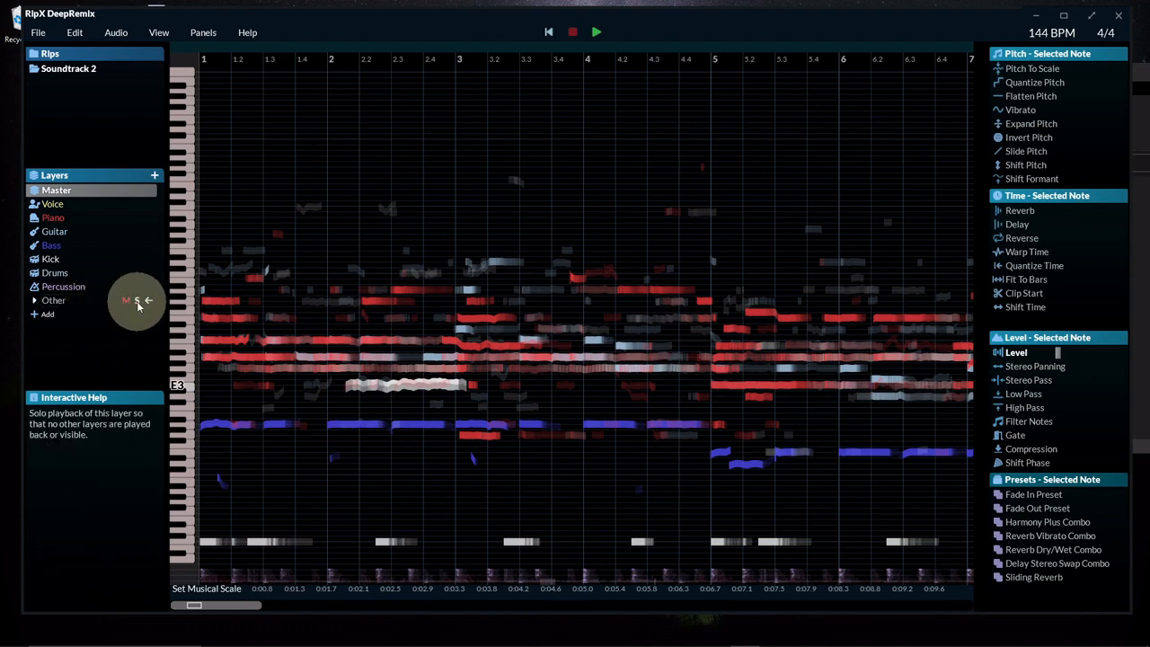
pyautogui.click(136, 303)
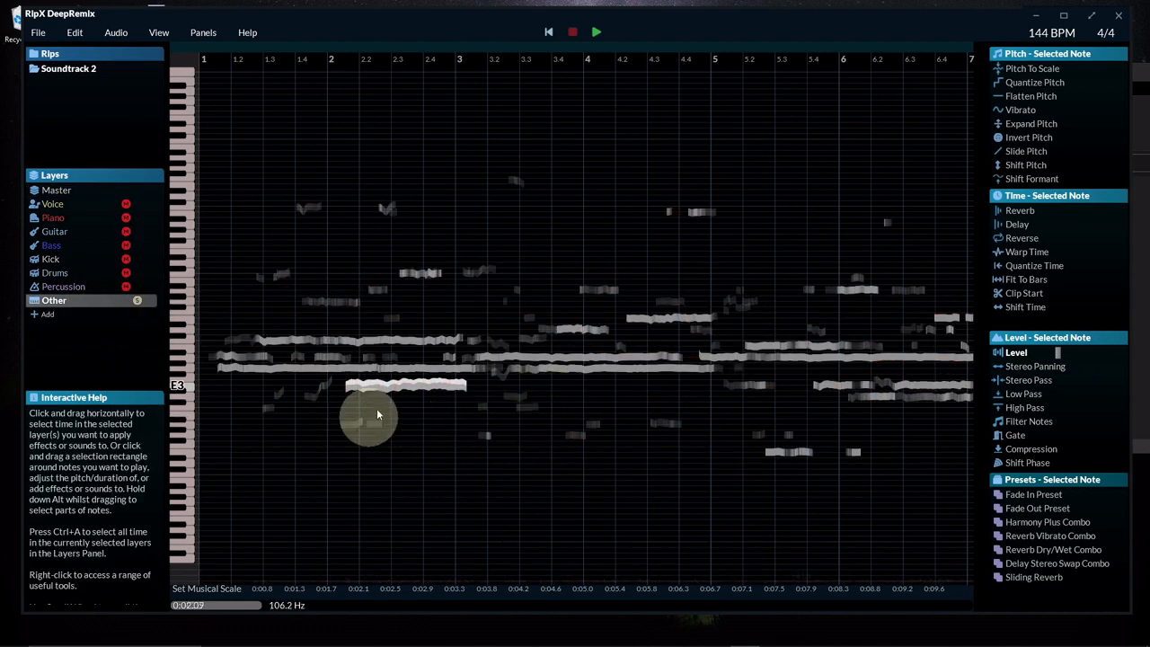
pyautogui.click(429, 386)
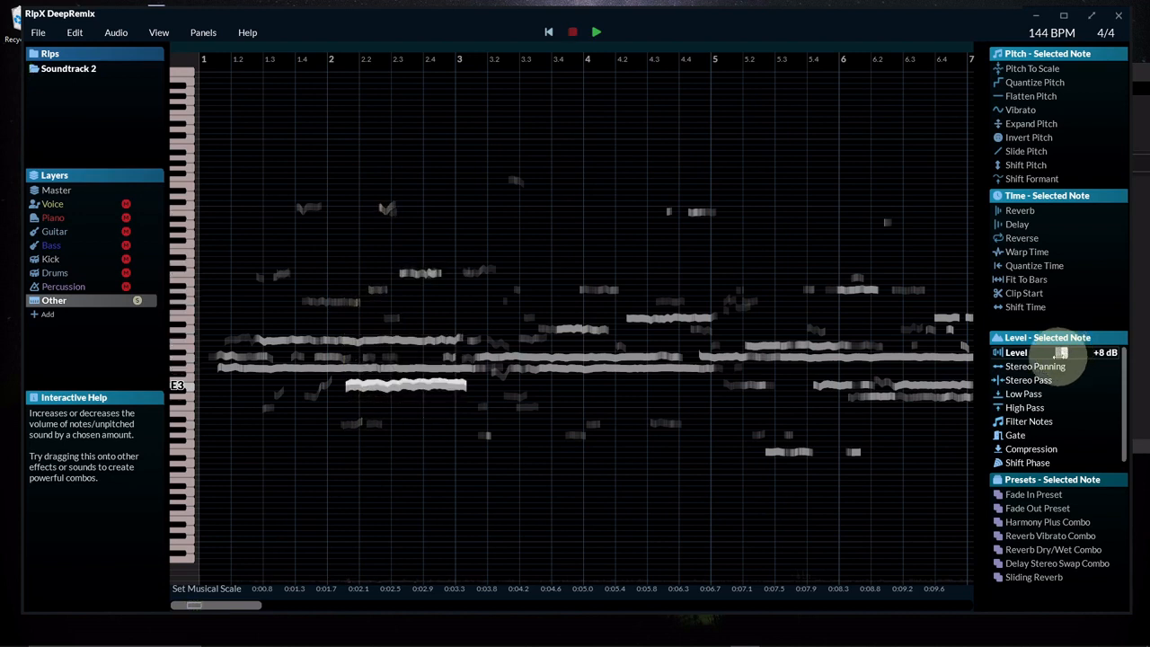
pyautogui.moveTo(1066, 352); pyautogui.dragTo(1069, 352)
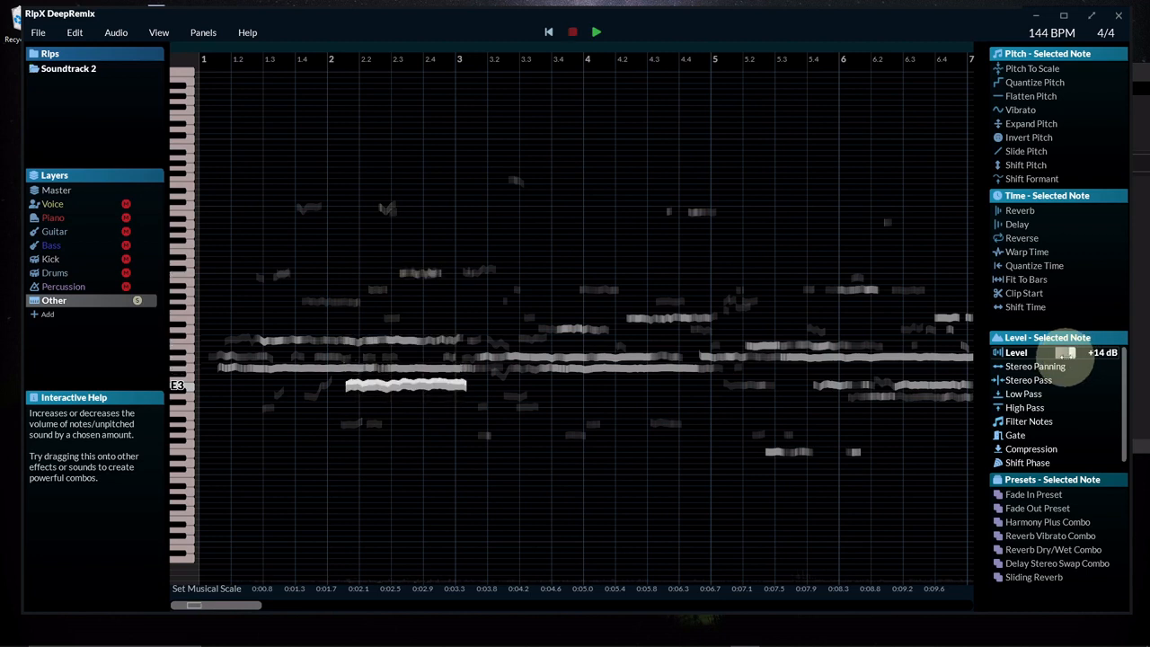
# Reset the selected E3 note's level, set the Other layer's level to +3 dB, and deselect the note
pyautogui.moveTo(1055, 367)
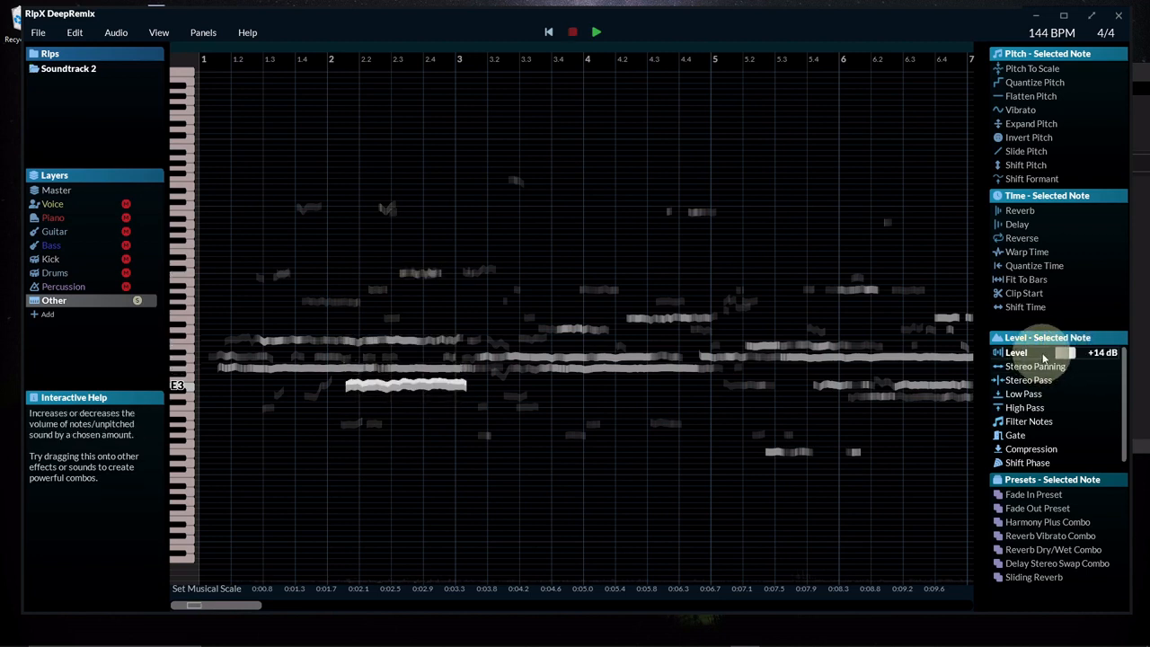
pyautogui.doubleClick(1044, 357)
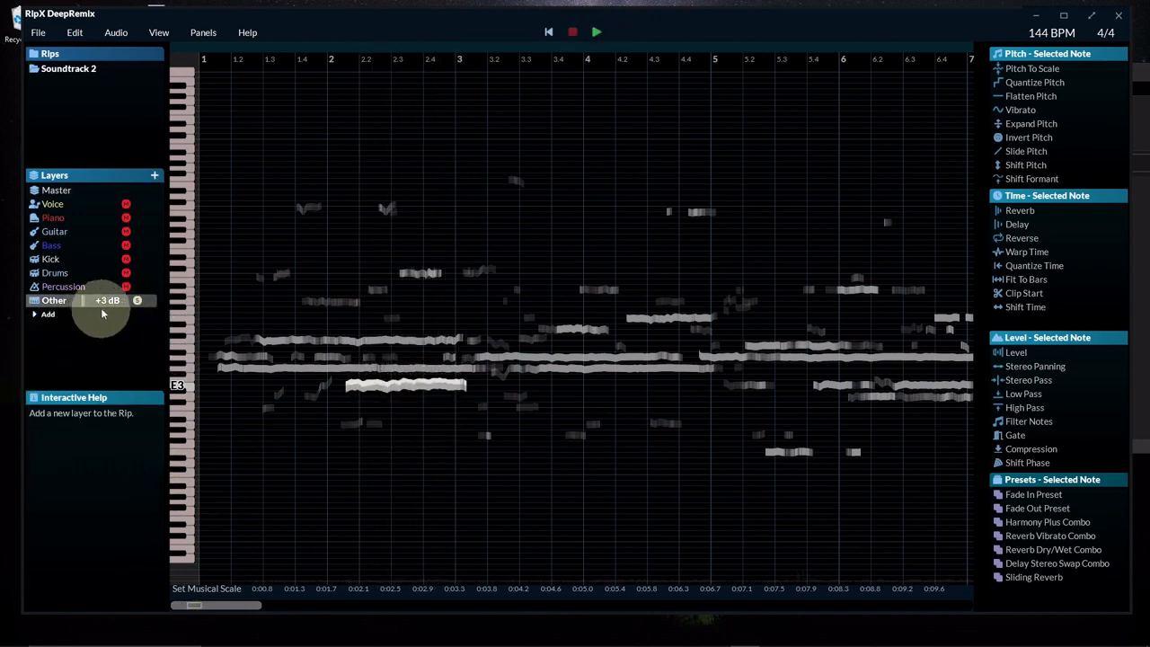
pyautogui.click(75, 300)
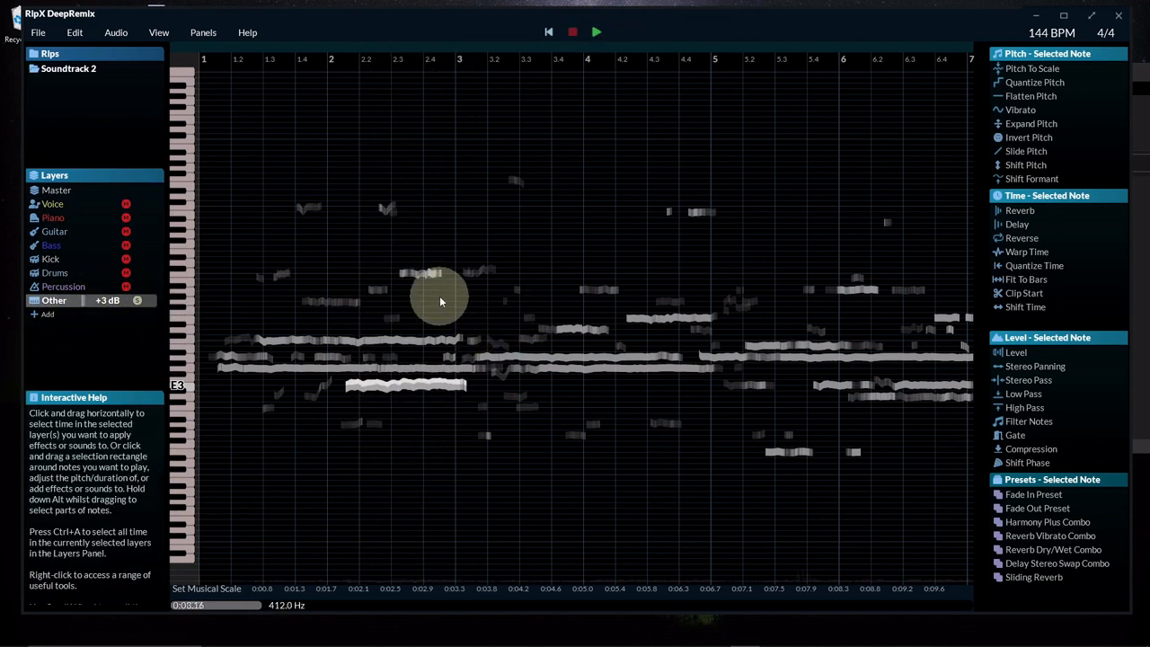
pyautogui.click(413, 440)
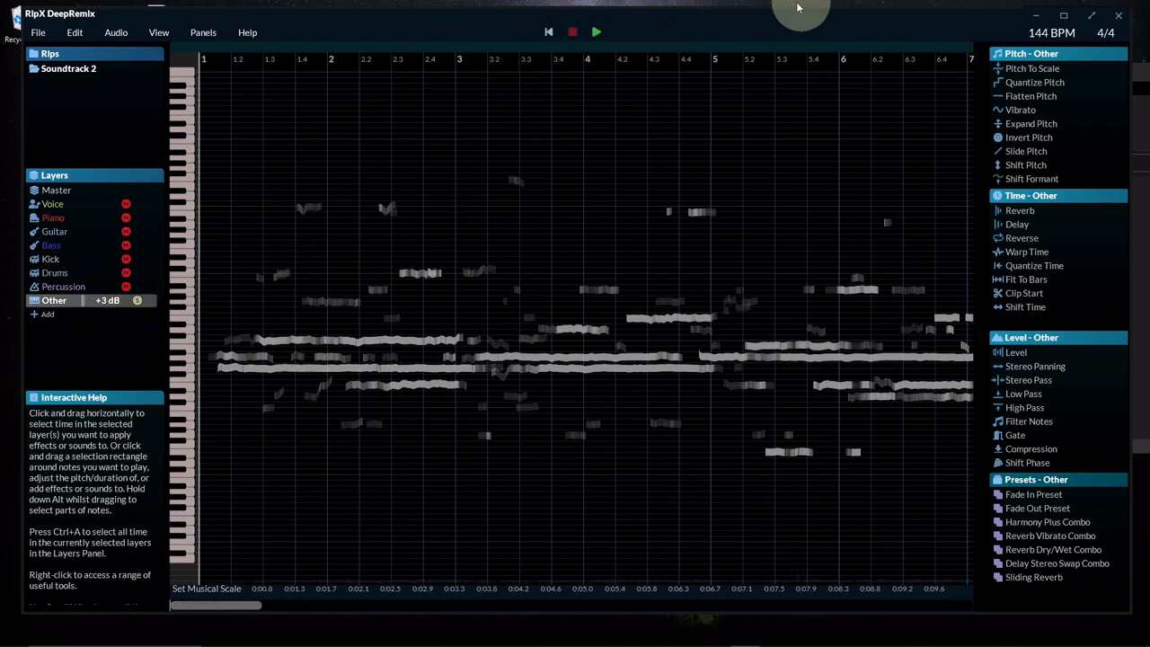
# Play the Other layer, raise its level to +8 dB, and turn off its solo before halting playback
pyautogui.click(598, 33)
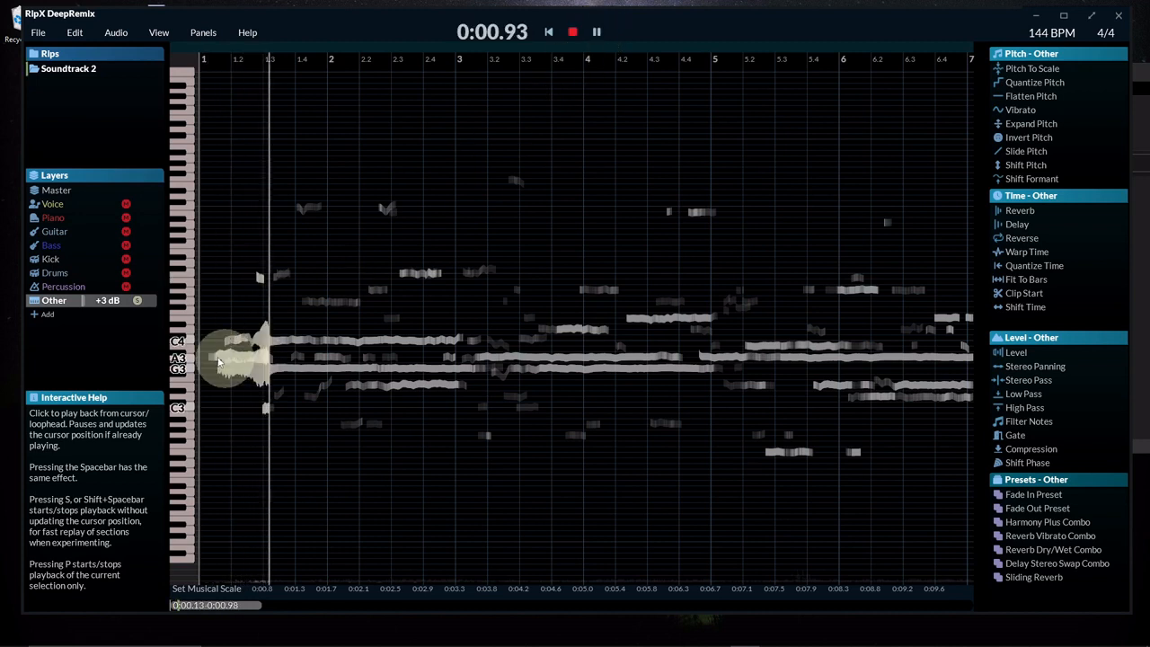
pyautogui.moveTo(85, 301); pyautogui.dragTo(92, 299)
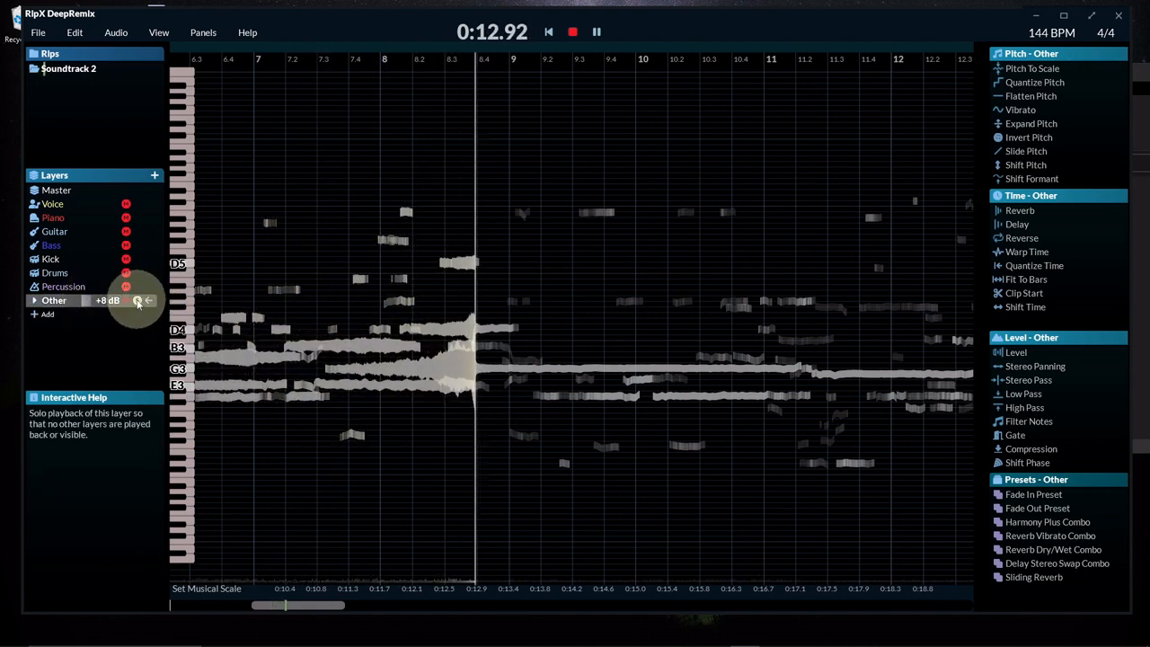
pyautogui.click(138, 301)
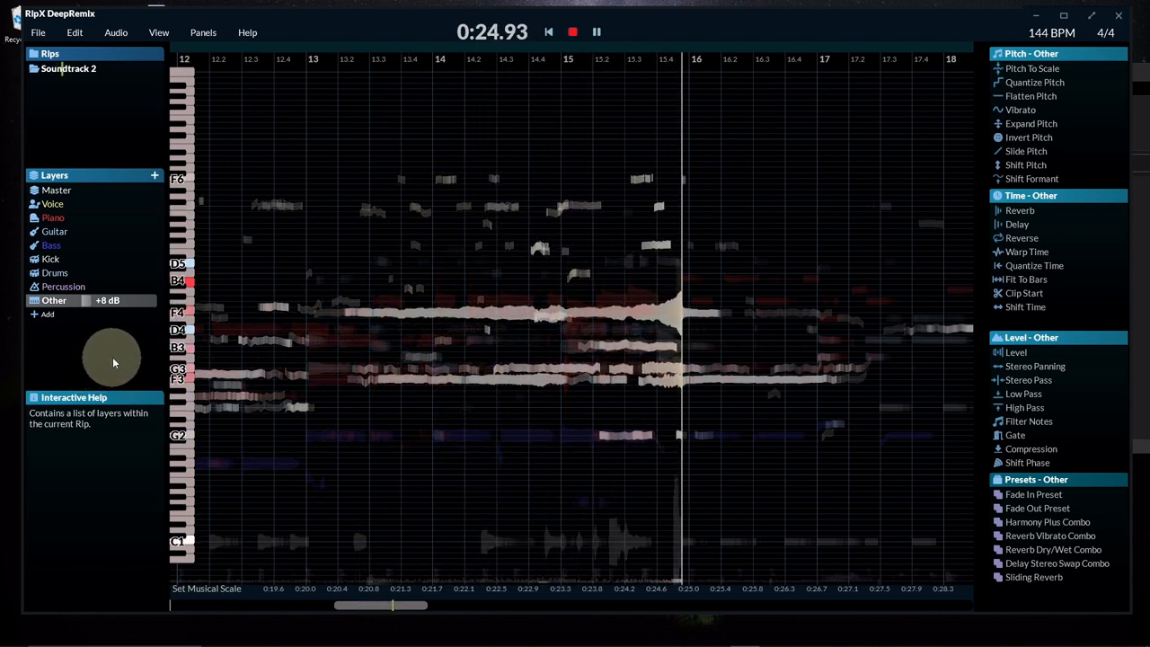
pyautogui.click(598, 34)
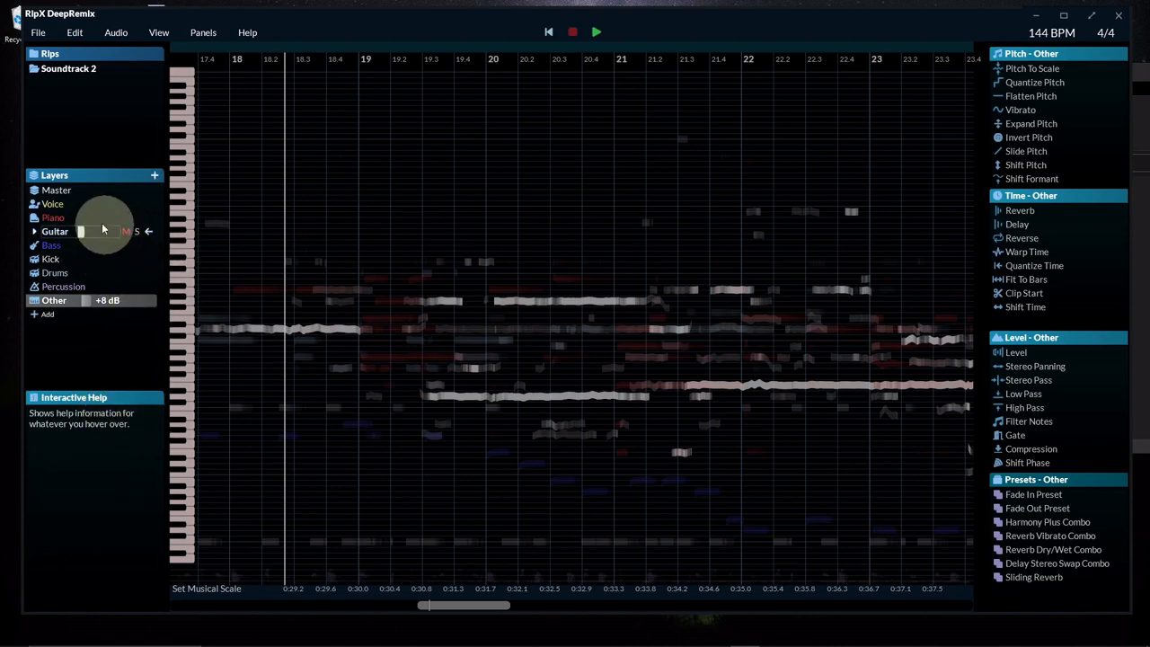
# Select the Master layer and have the musical scale of the rip detected automatically
pyautogui.click(52, 189)
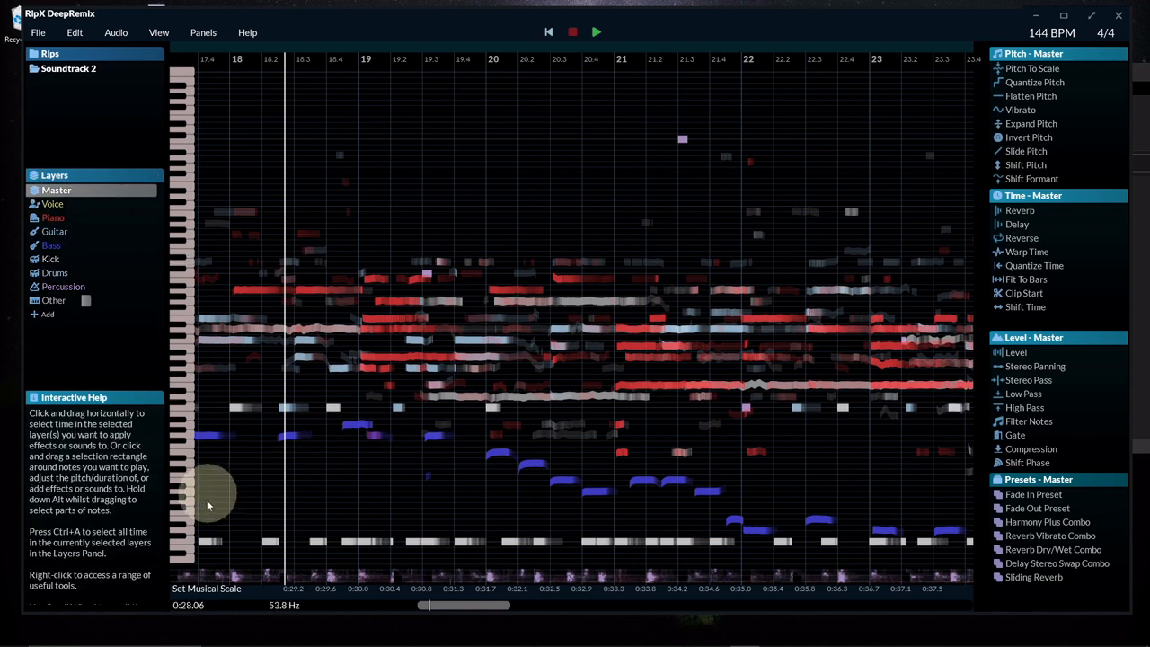
pyautogui.click(214, 591)
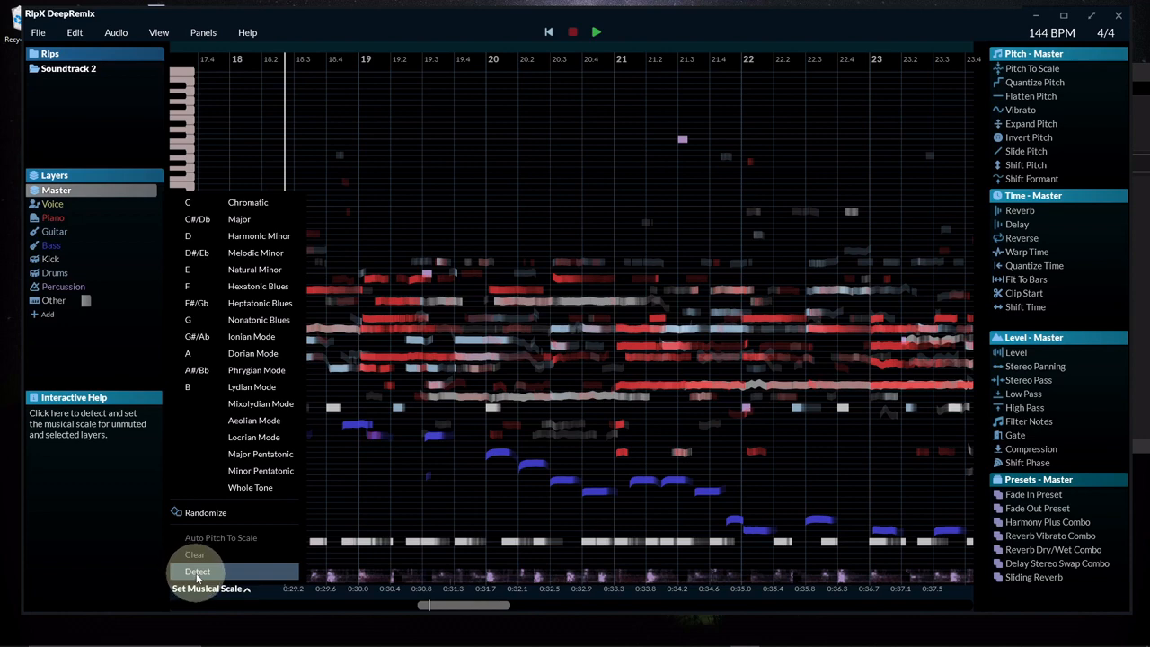
pyautogui.click(197, 573)
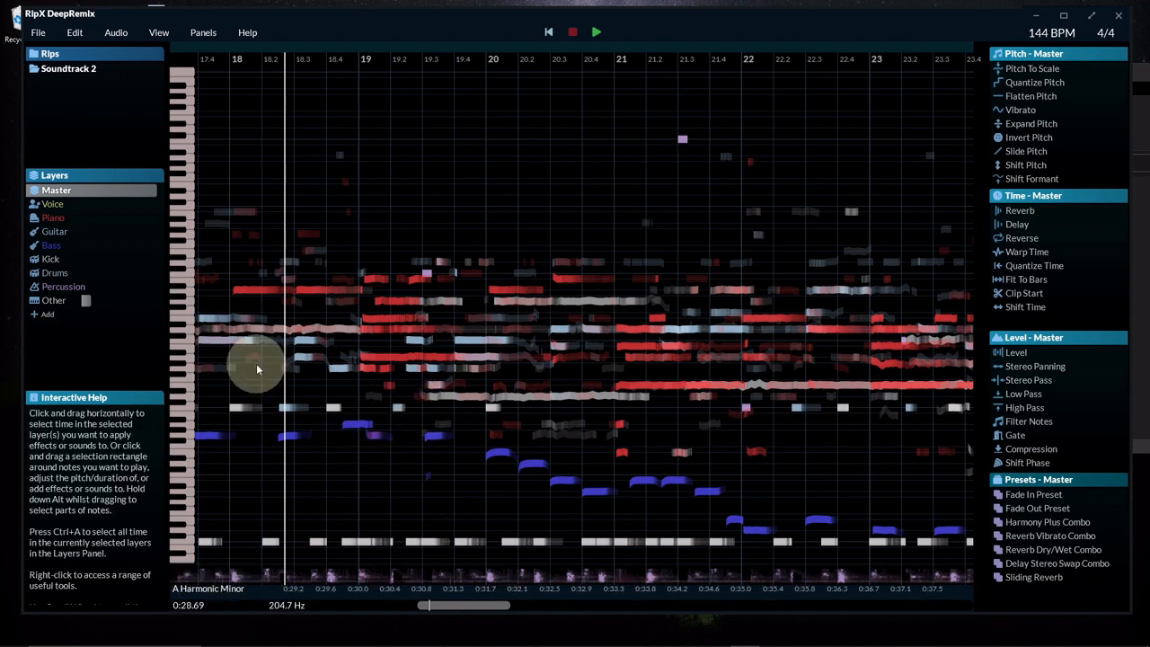
# Play the rip from the beginning and solo the Guitar layer during playback
pyautogui.moveTo(79, 230)
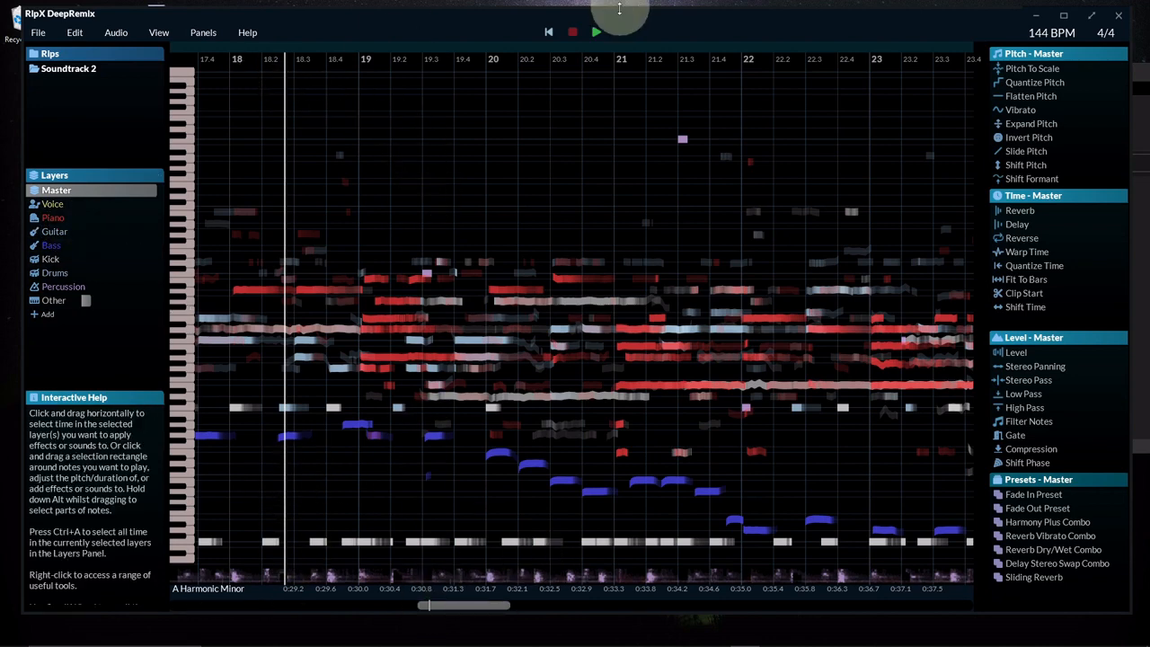
pyautogui.click(550, 32)
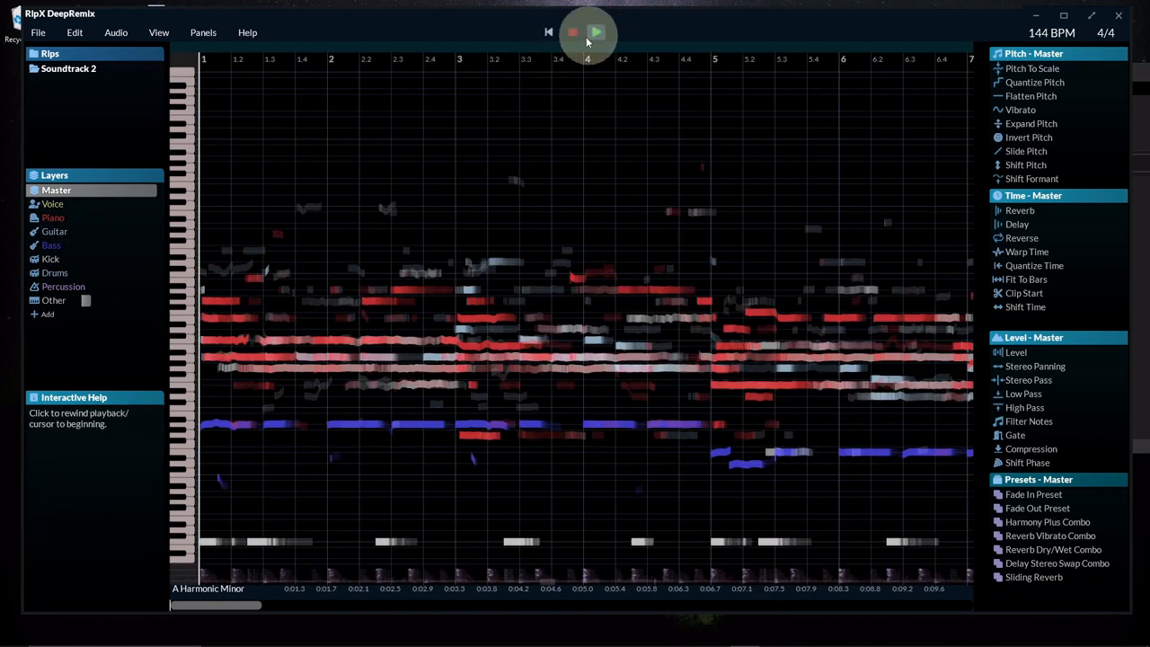
pyautogui.click(597, 33)
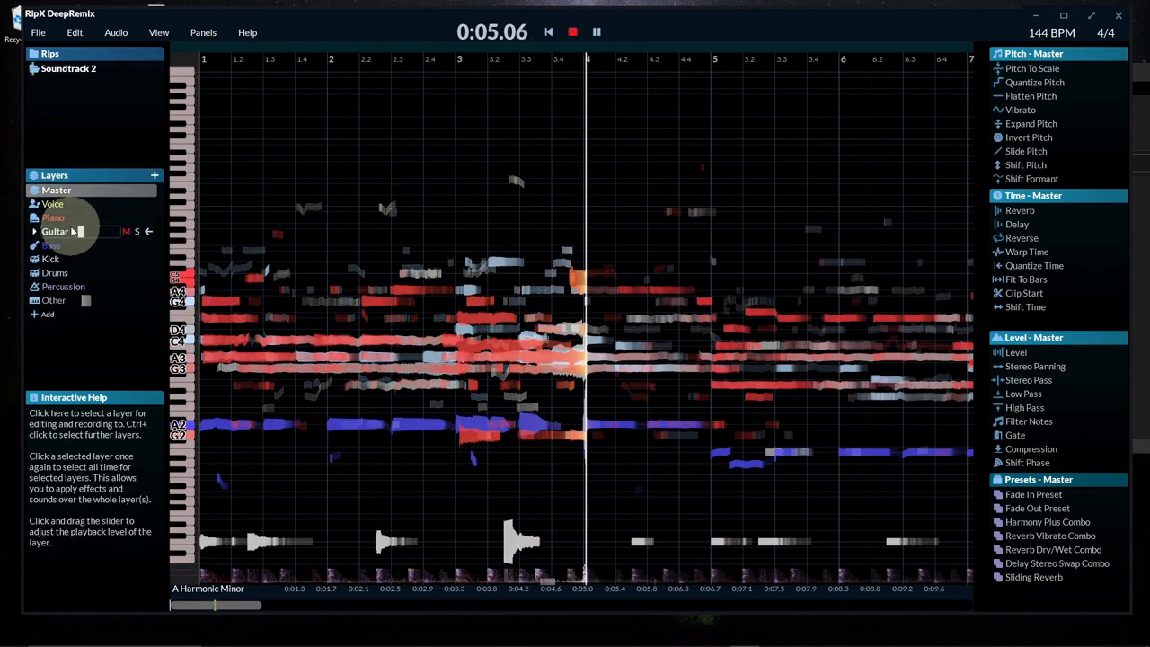
pyautogui.click(136, 232)
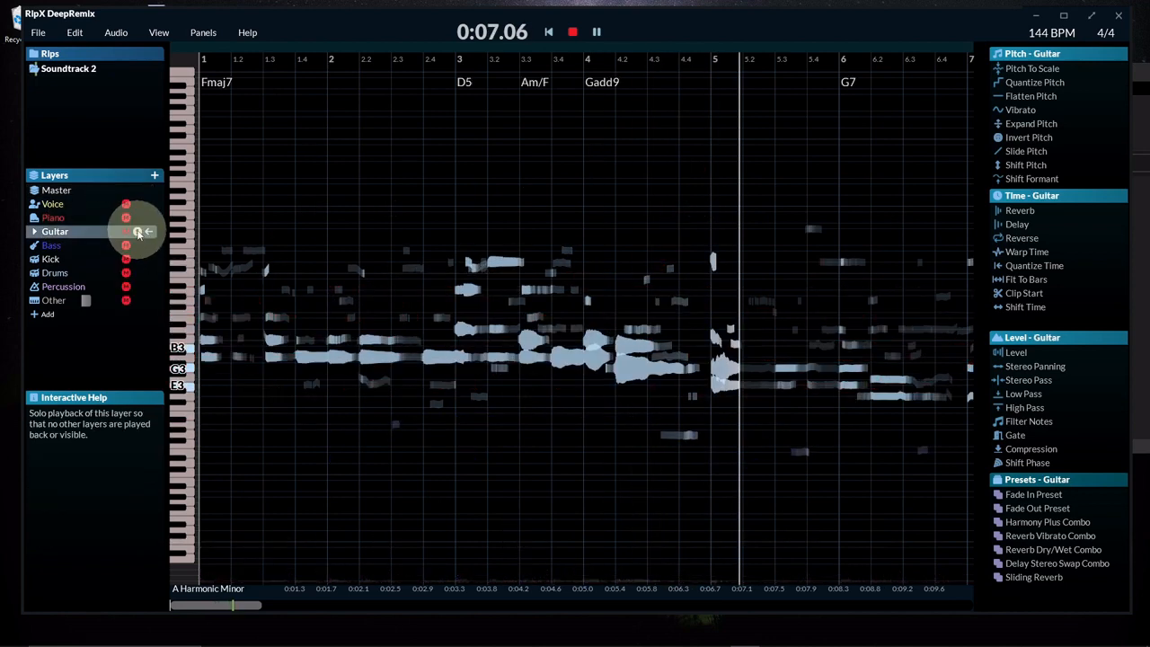
# Examine the fingering diagrams of the guitar chord symbols along the timeline during playback and after stopping
pyautogui.moveTo(220, 84)
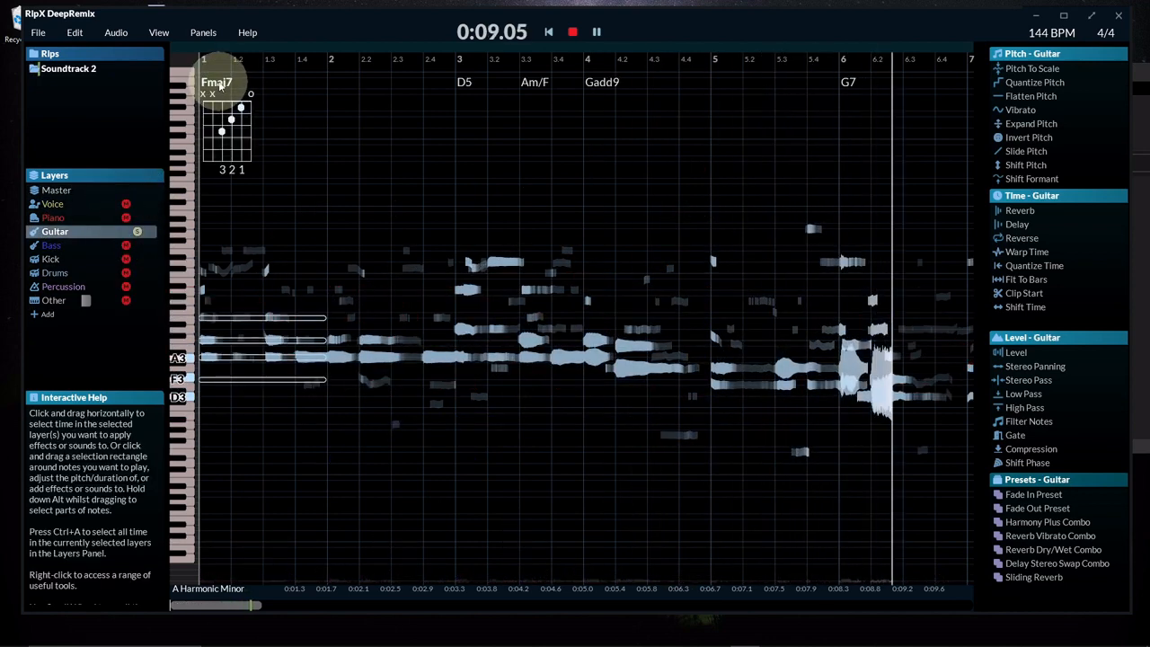
pyautogui.moveTo(532, 87)
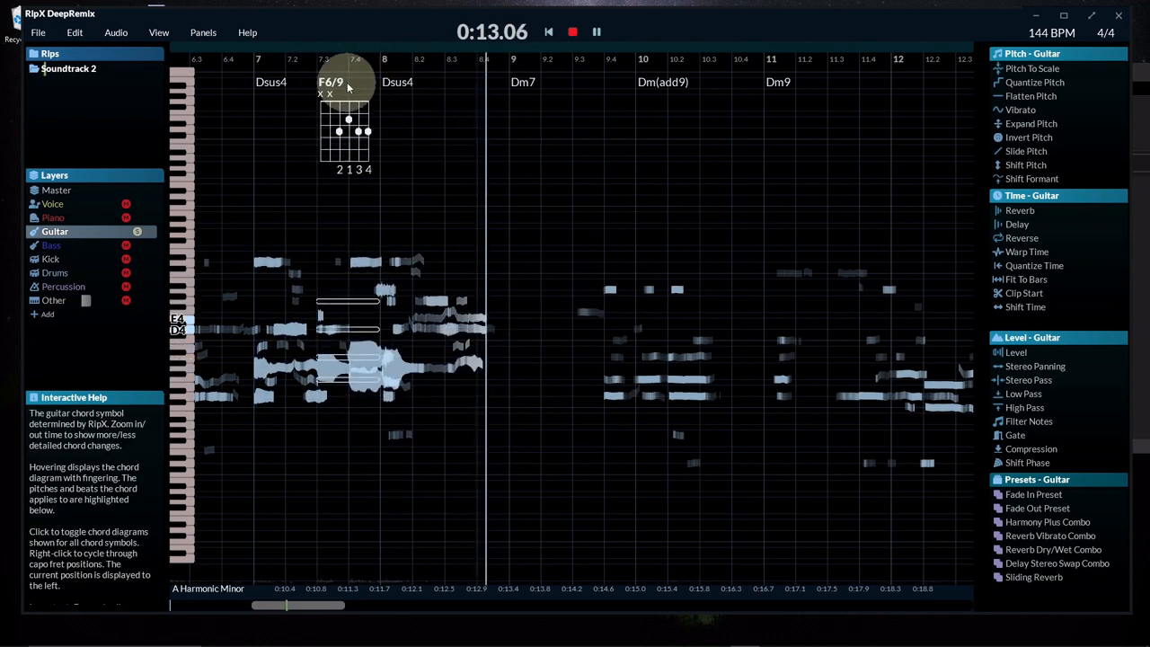
pyautogui.moveTo(668, 87)
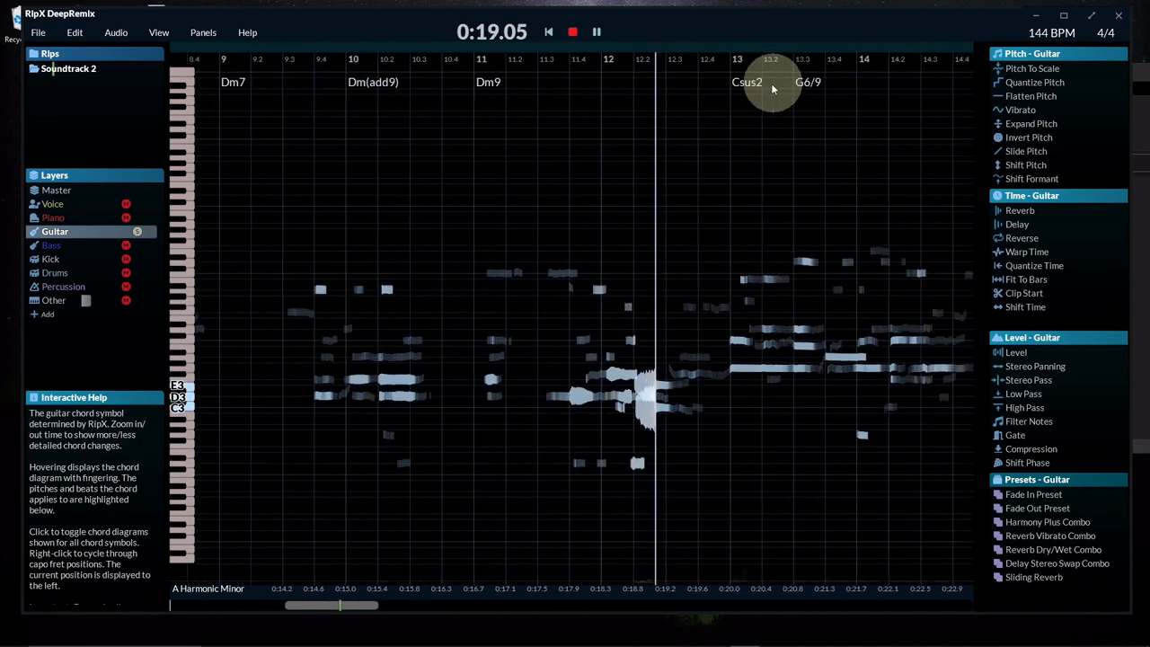
pyautogui.moveTo(318, 83)
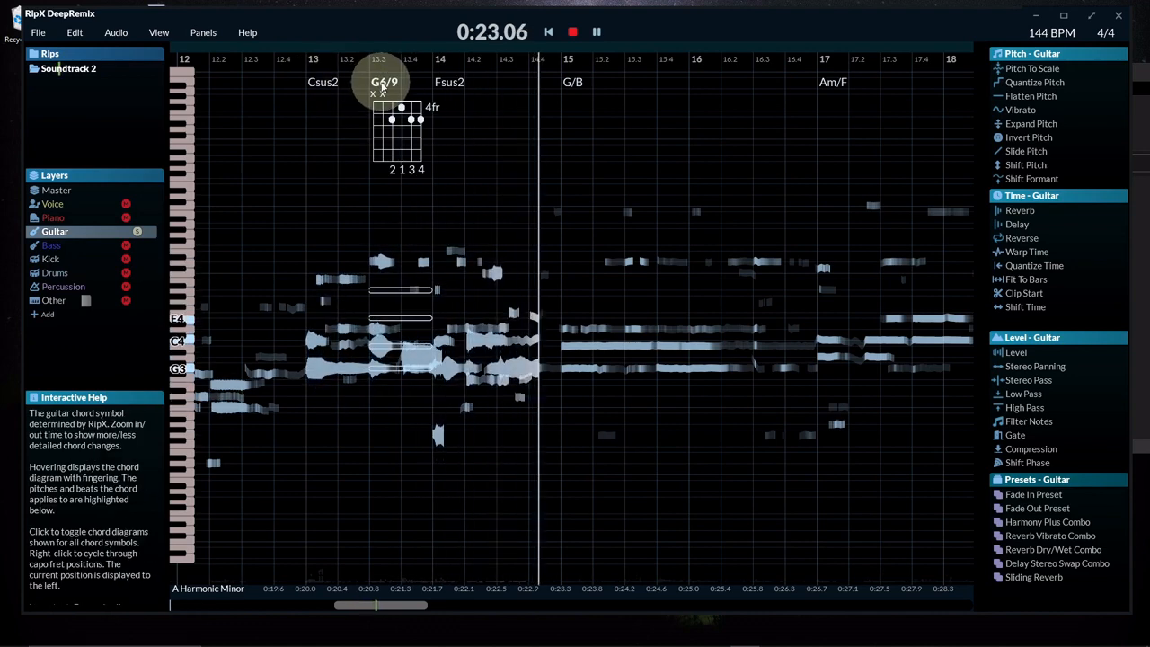
pyautogui.moveTo(437, 86)
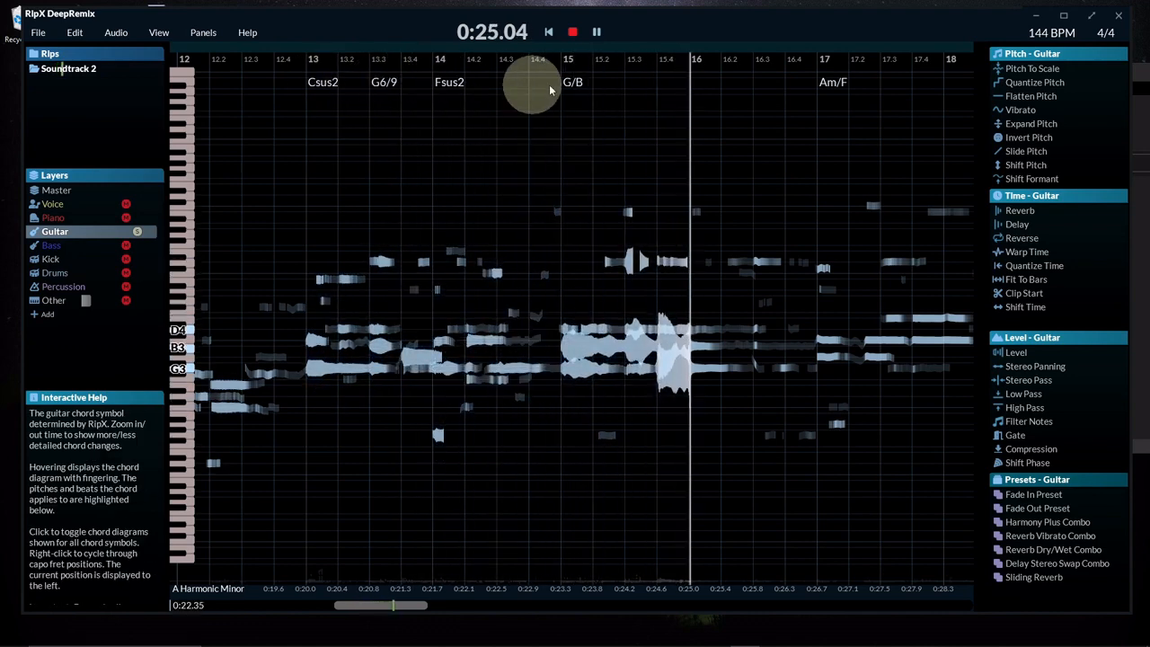
pyautogui.moveTo(579, 87)
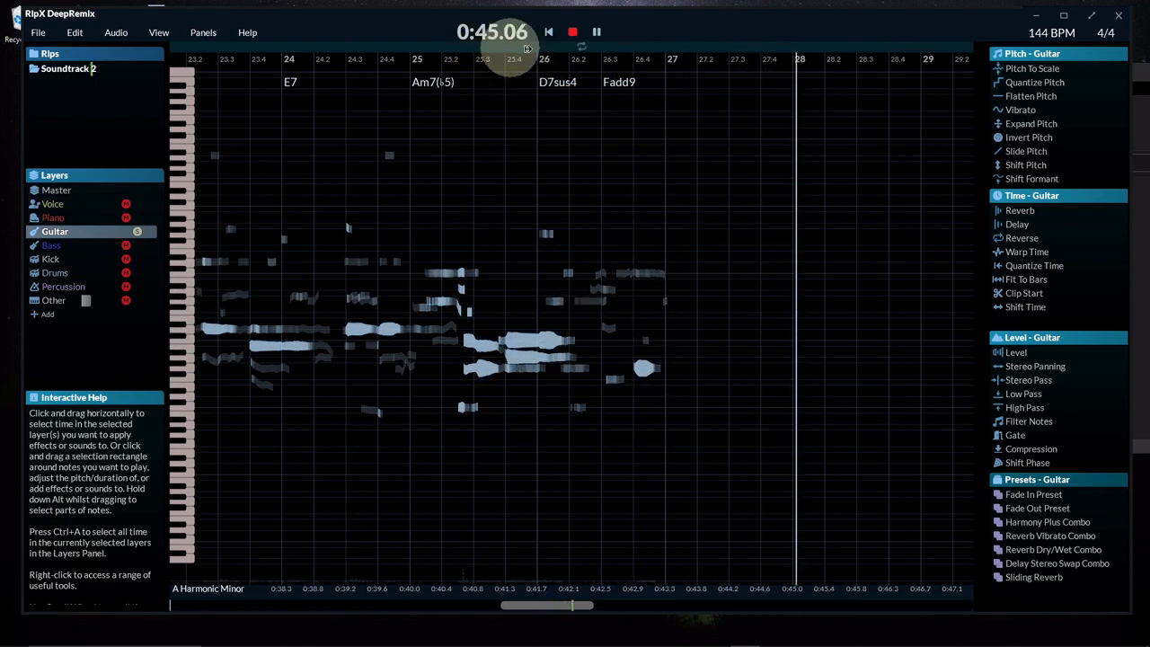
pyautogui.click(575, 34)
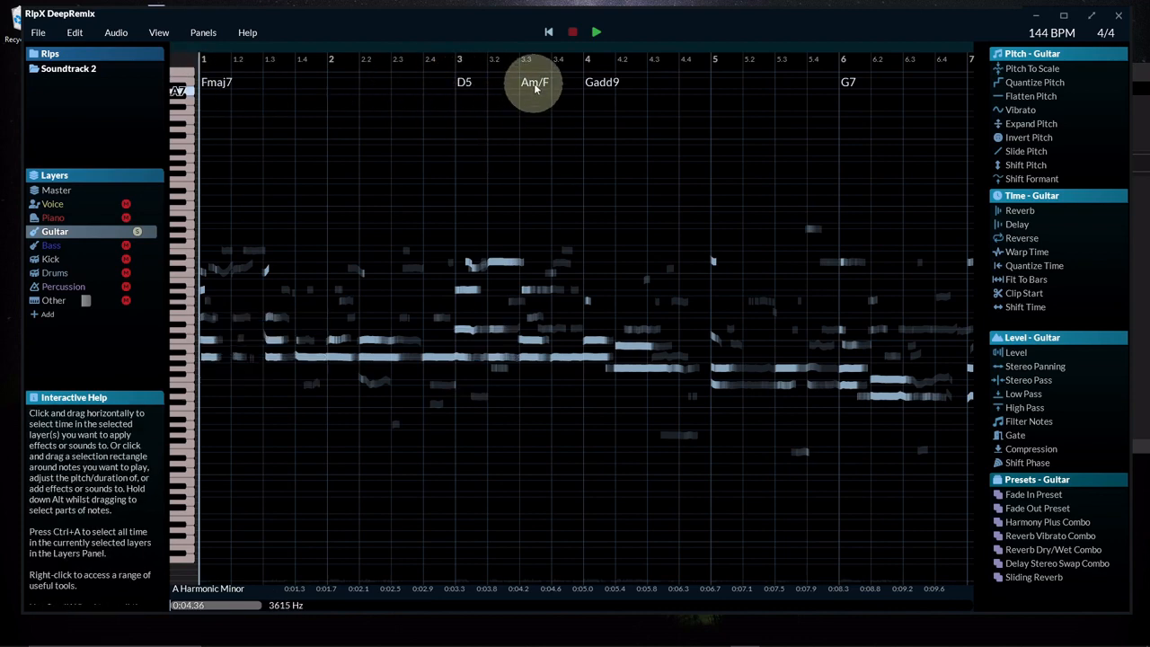
pyautogui.moveTo(608, 83)
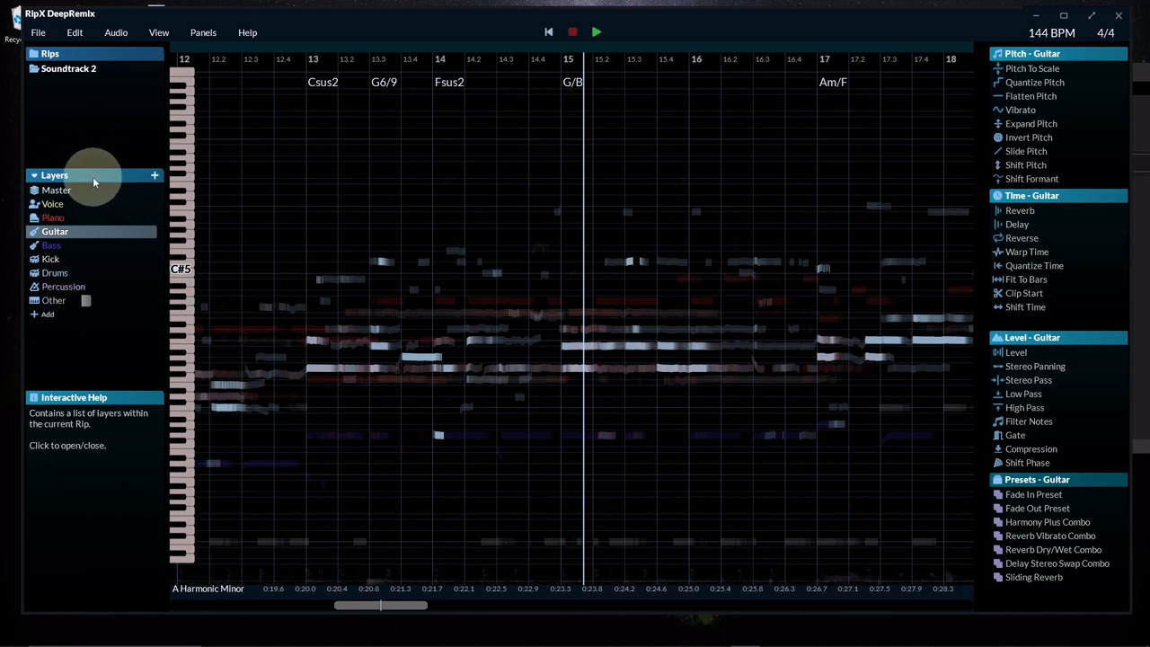
# Open the export settings and review the available file formats and the mono and stereo channel options
pyautogui.click(37, 32)
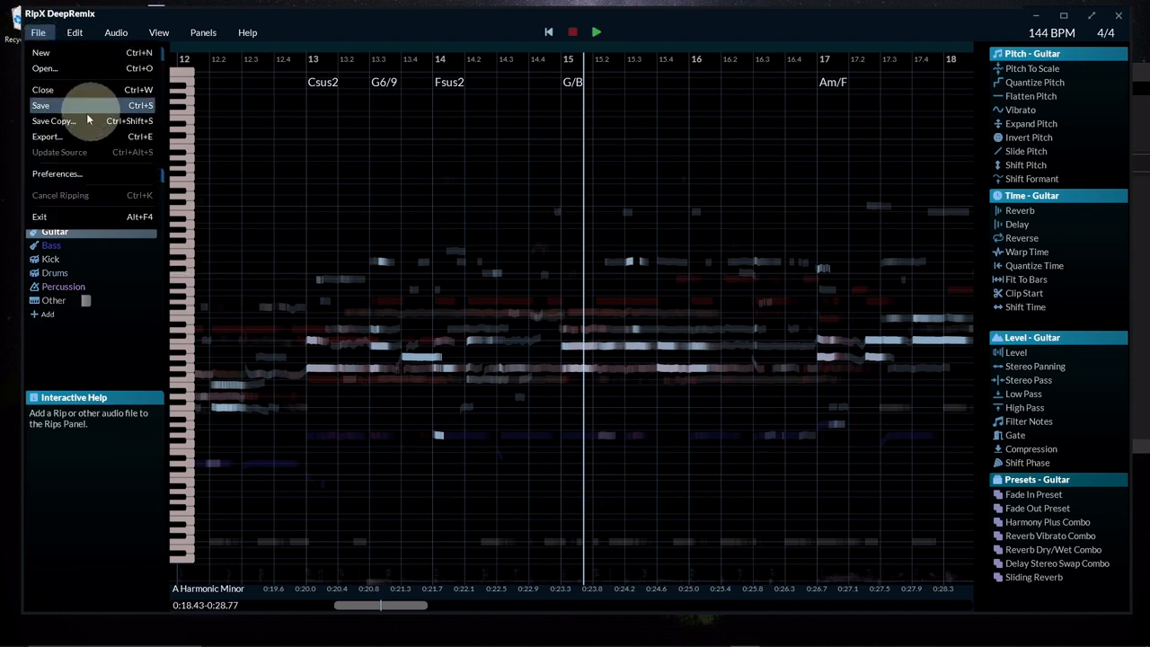
pyautogui.click(45, 136)
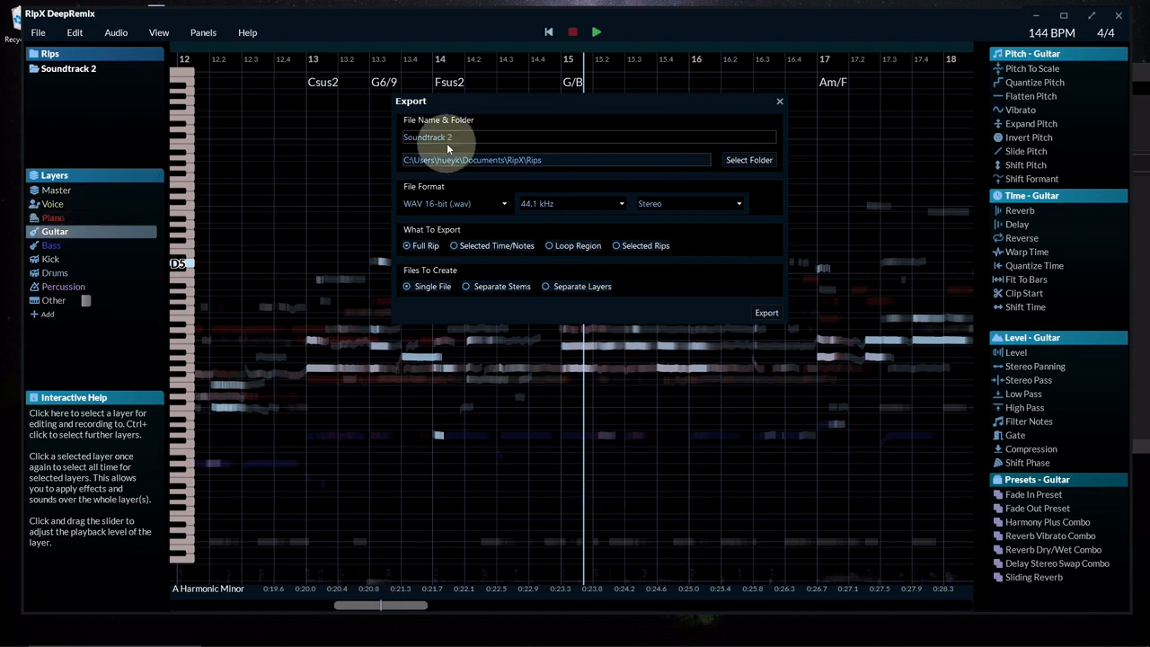
pyautogui.click(501, 203)
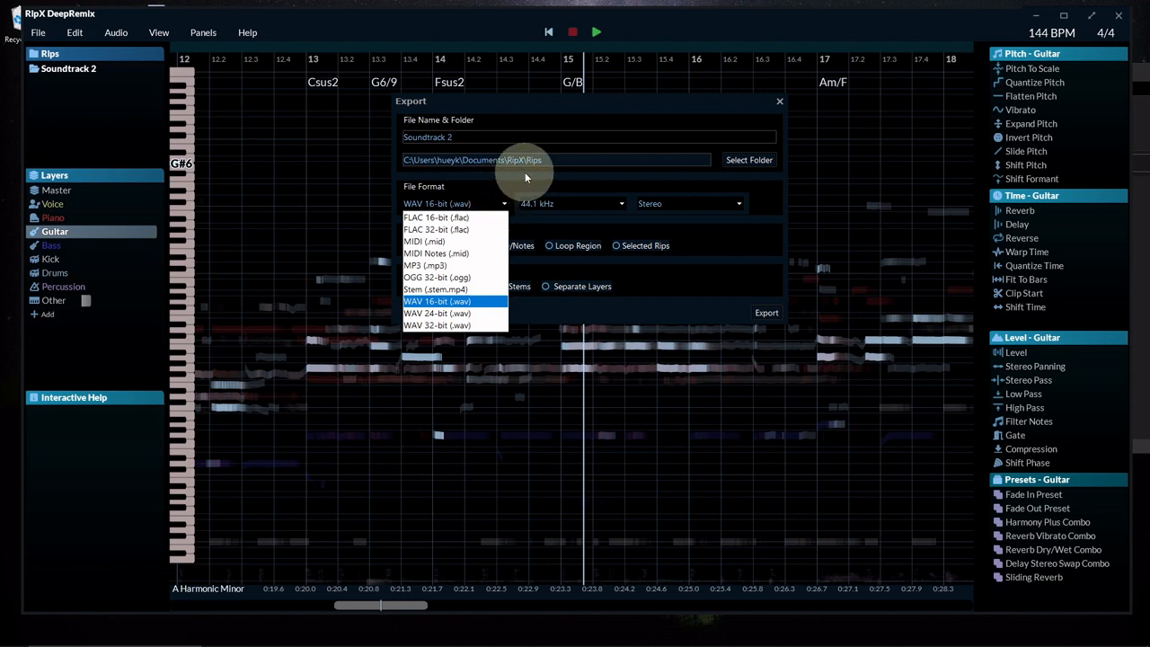
pyautogui.click(516, 175)
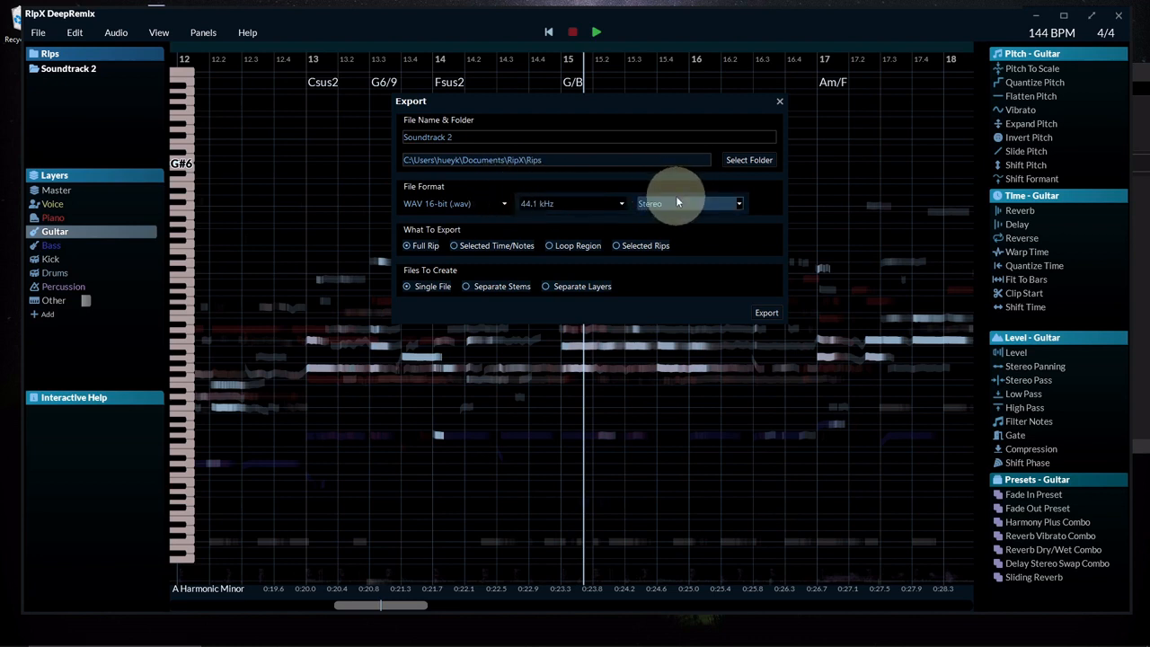
pyautogui.click(739, 206)
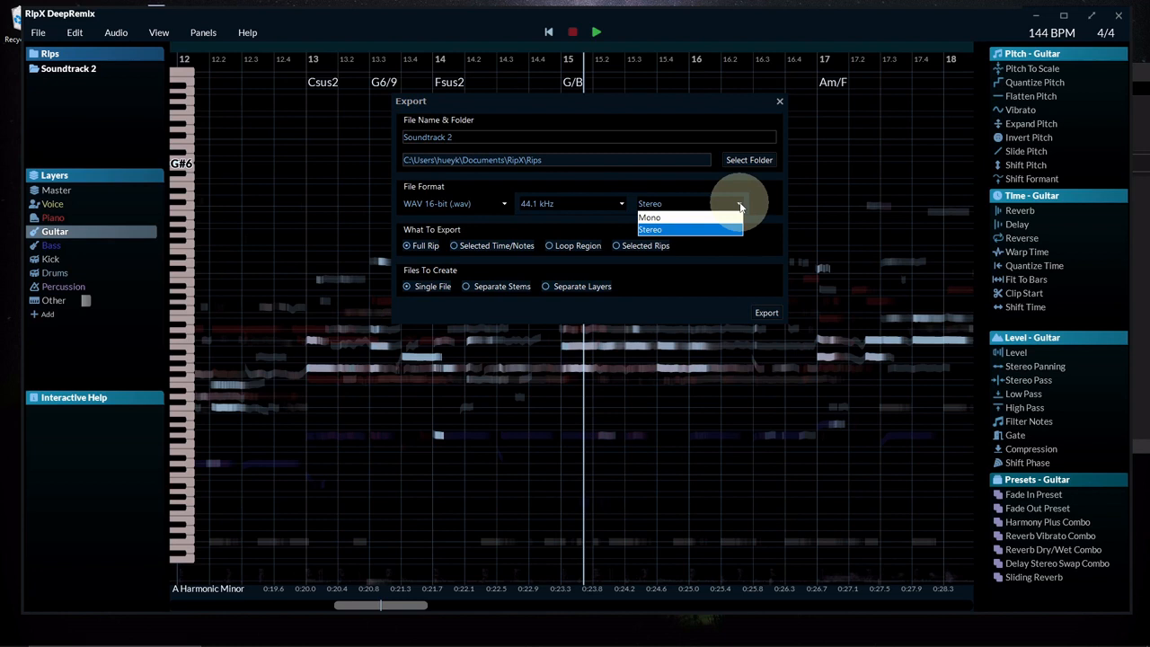
pyautogui.click(740, 204)
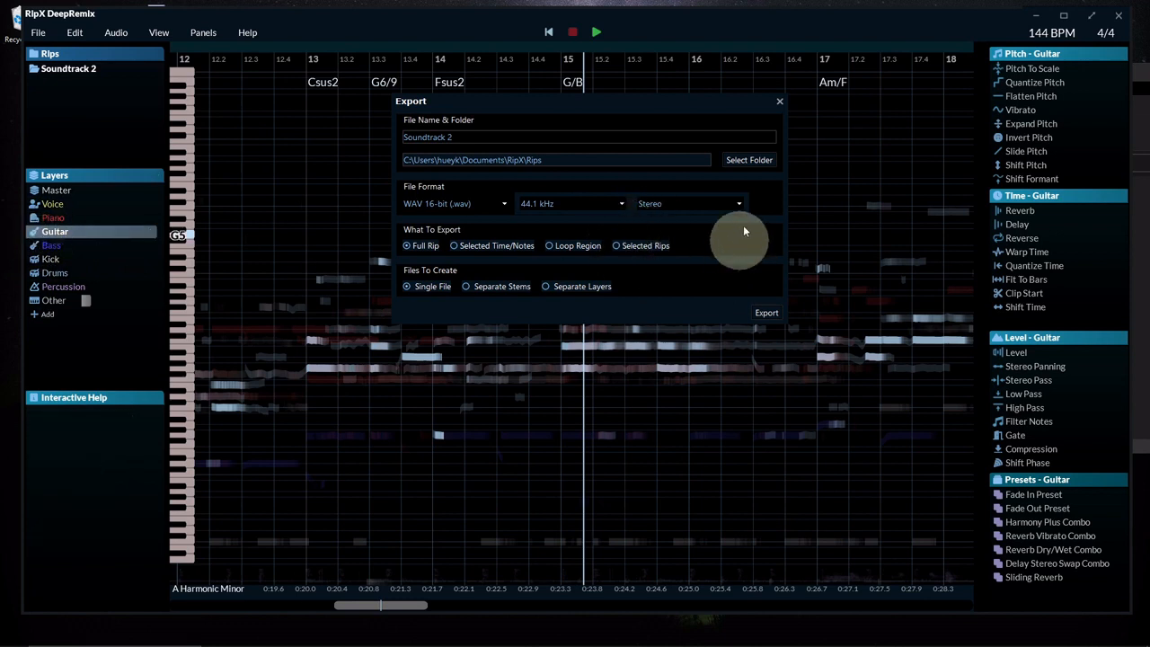
# Try Selected Rips as the export scope, return to Full Rip, and close the export settings without exporting
pyautogui.click(616, 246)
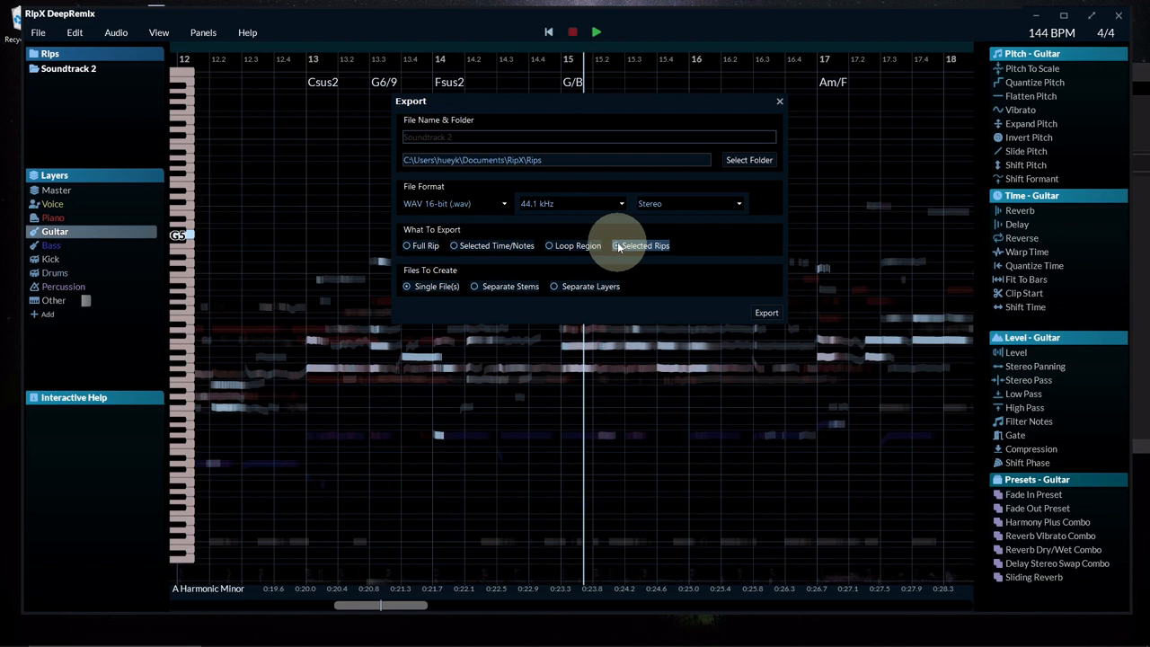
pyautogui.click(407, 246)
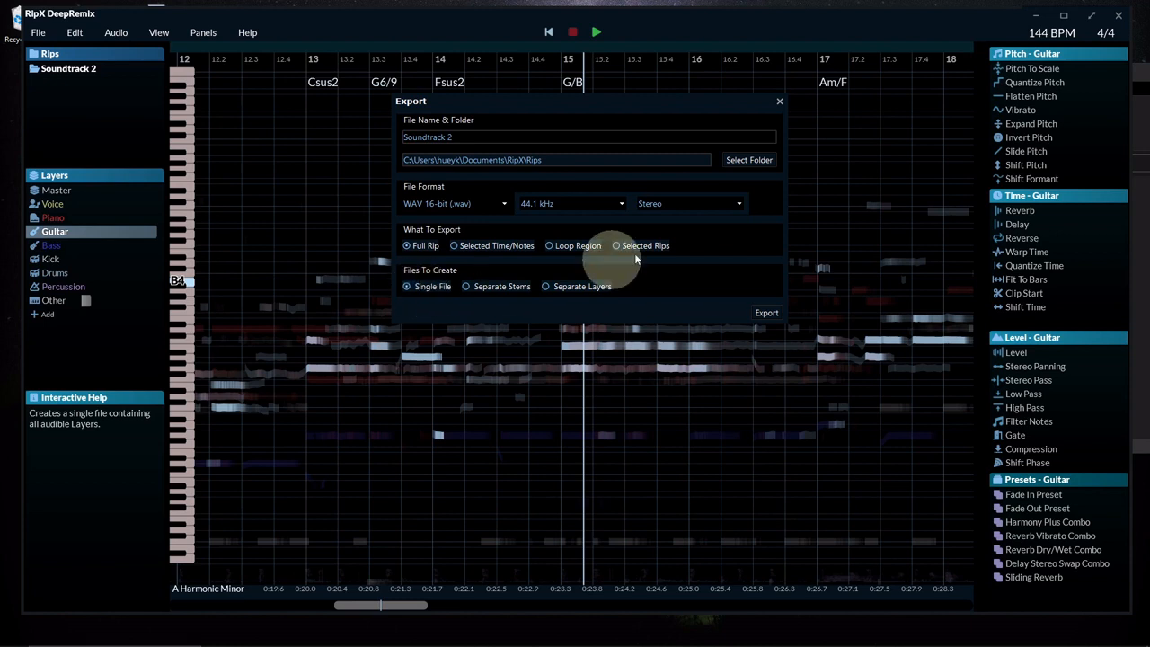
pyautogui.click(780, 104)
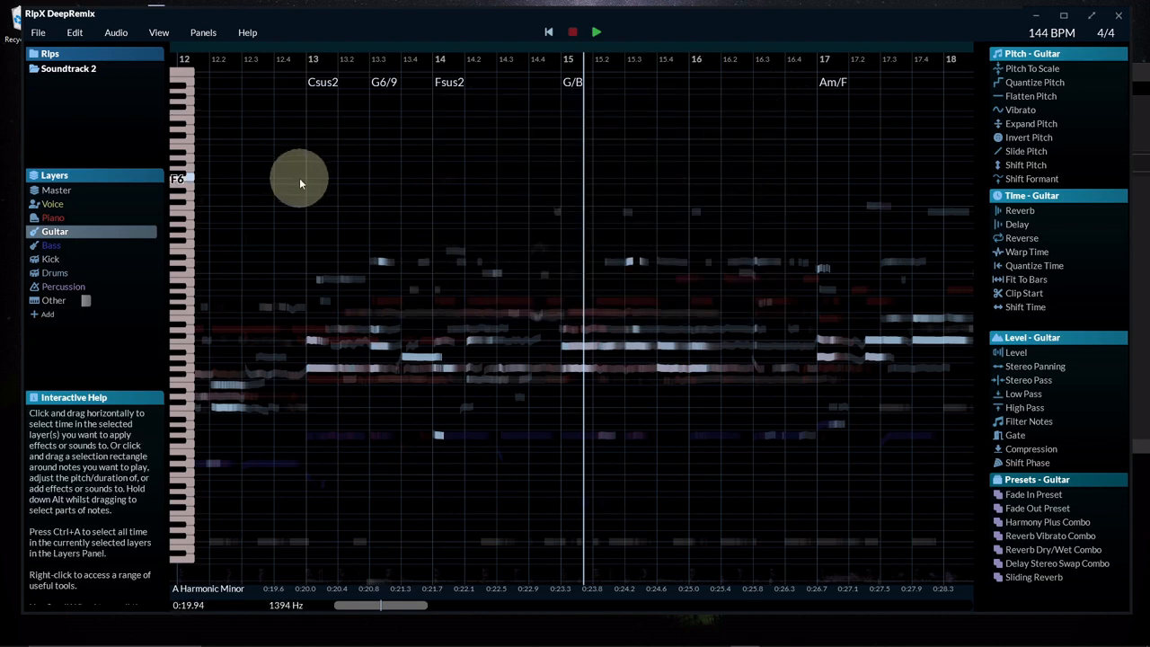
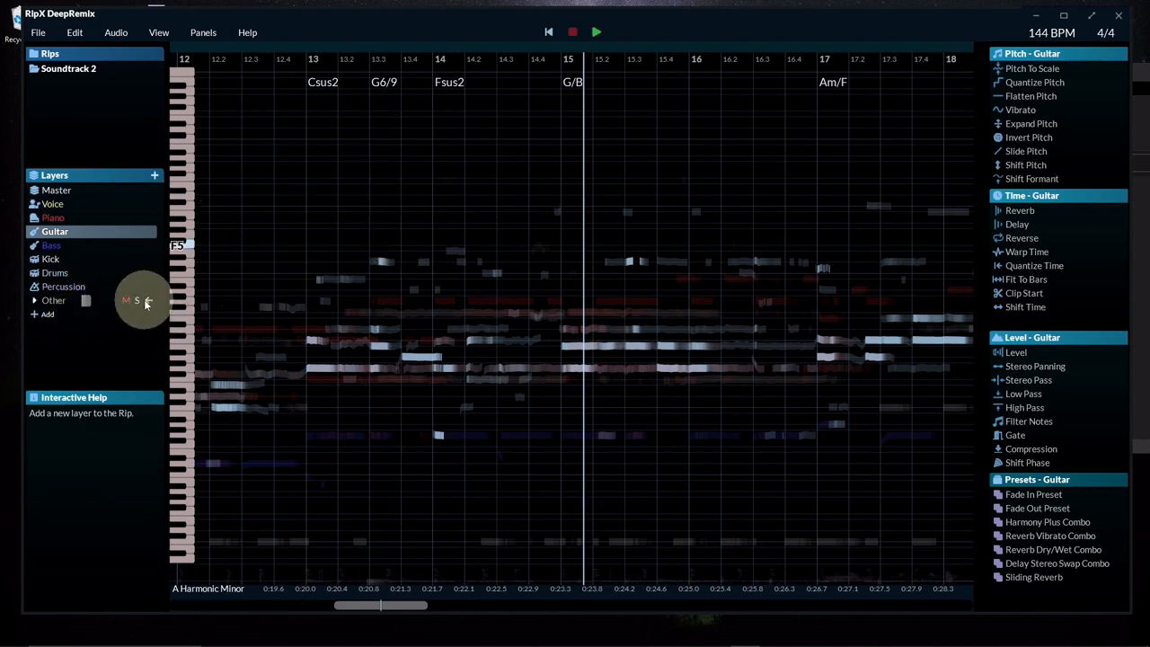
# Select the Master layer to show the notes of all layers
pyautogui.moveTo(147, 302)
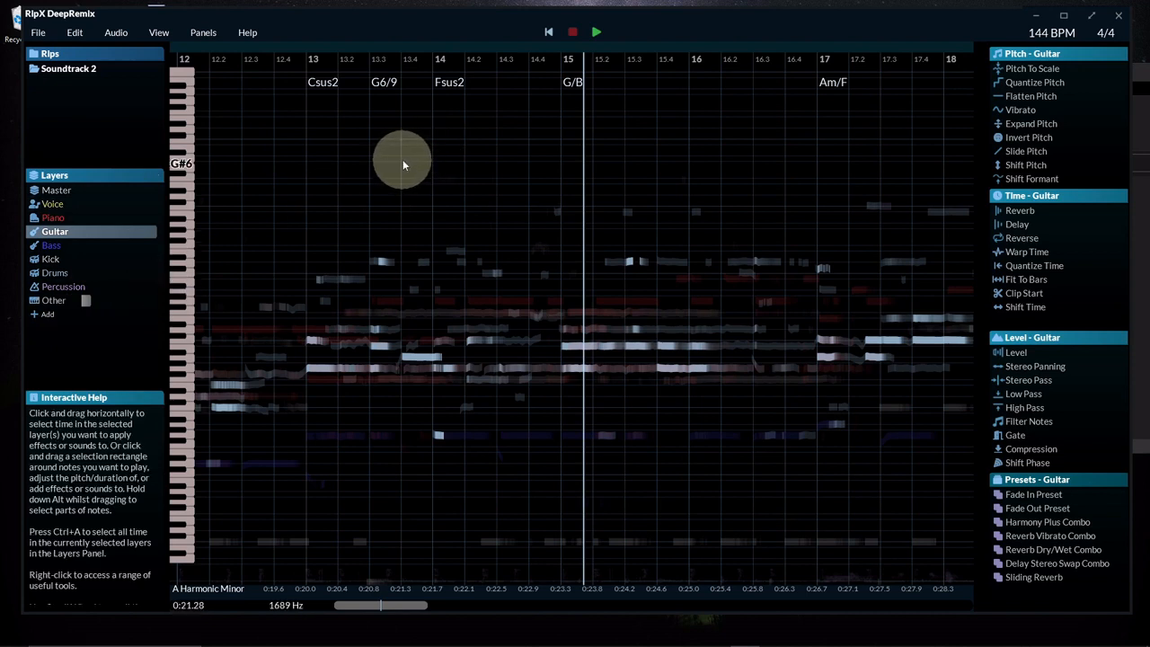
pyautogui.click(50, 191)
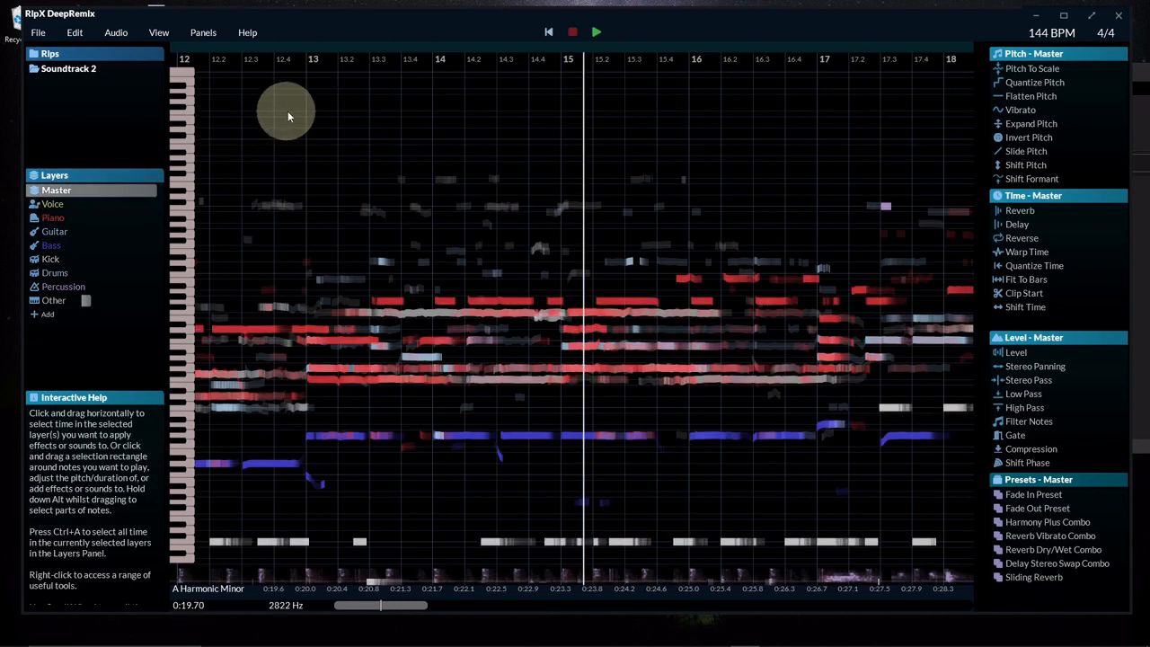